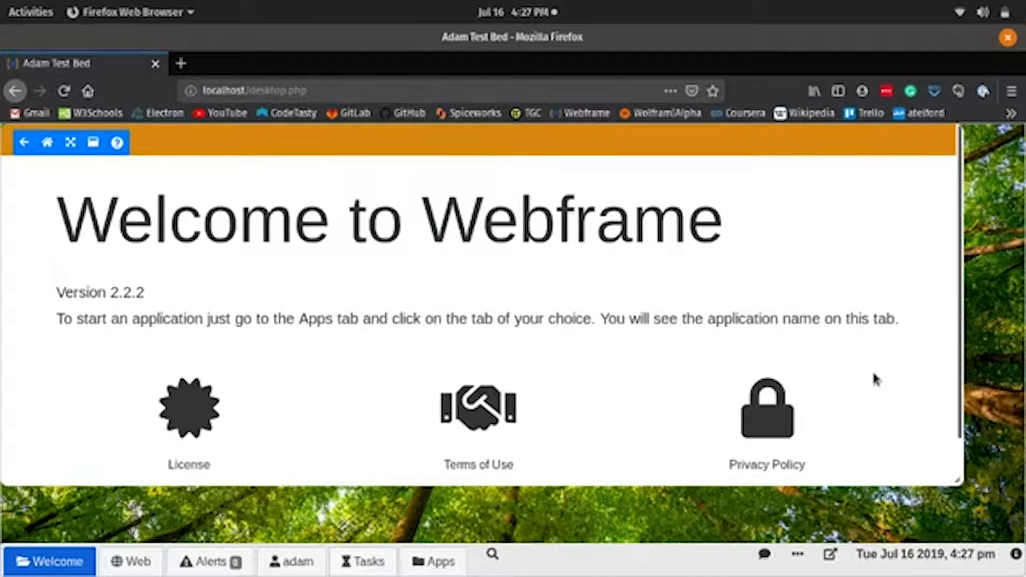
Step: Open the Site Builder app and load the site's public front page at localhost in a new browser tab
click(432, 555)
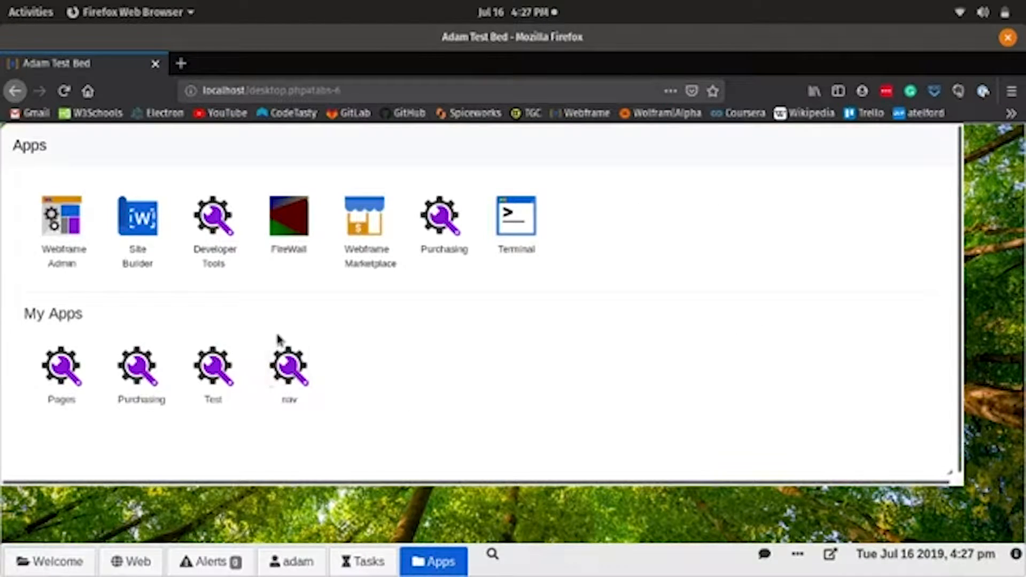
click(143, 224)
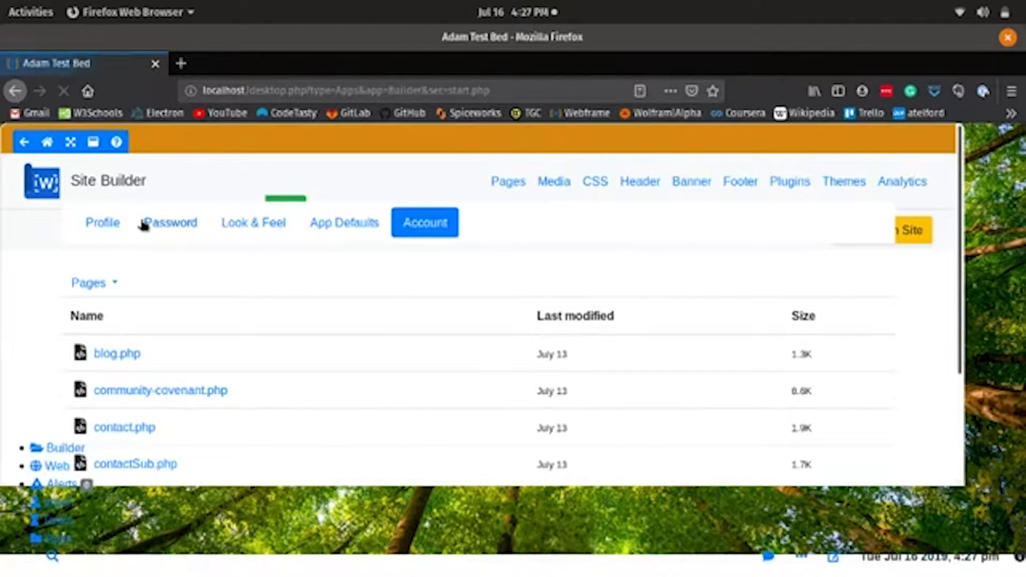
click(181, 63)
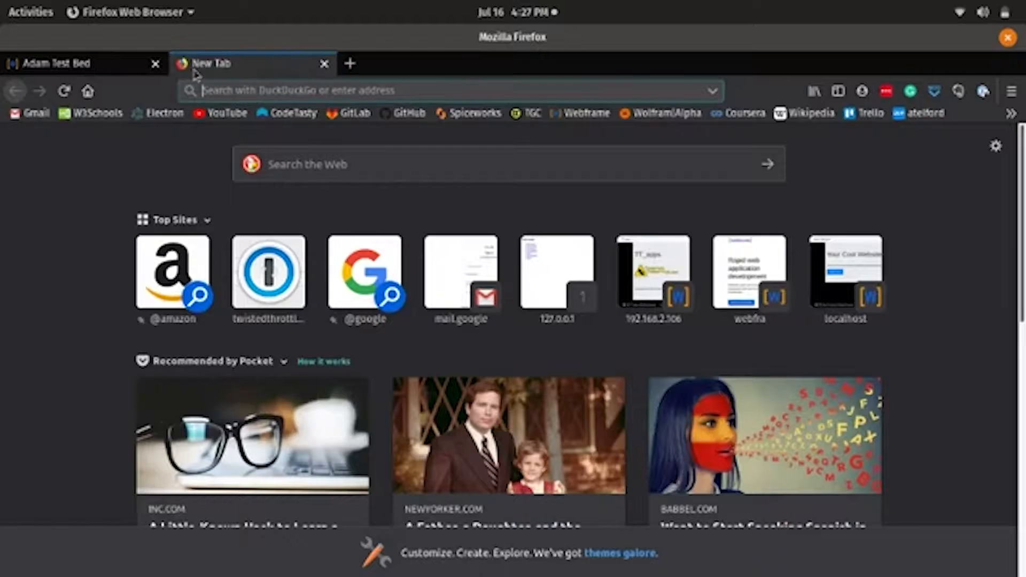
text(localhost/)
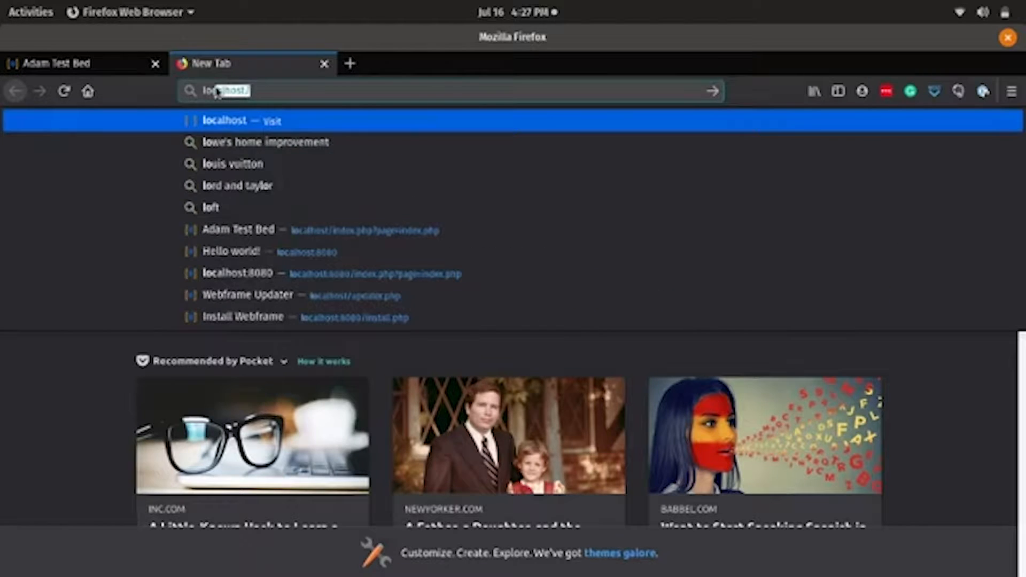
key(Return)
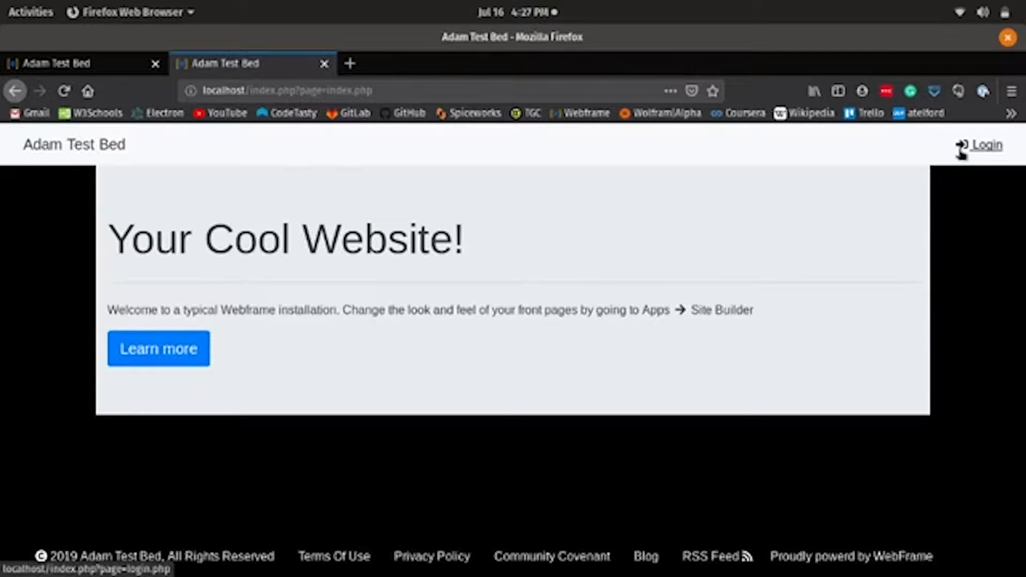
Step: Return to Site Builder and open index.php from its page list for editing
click(94, 65)
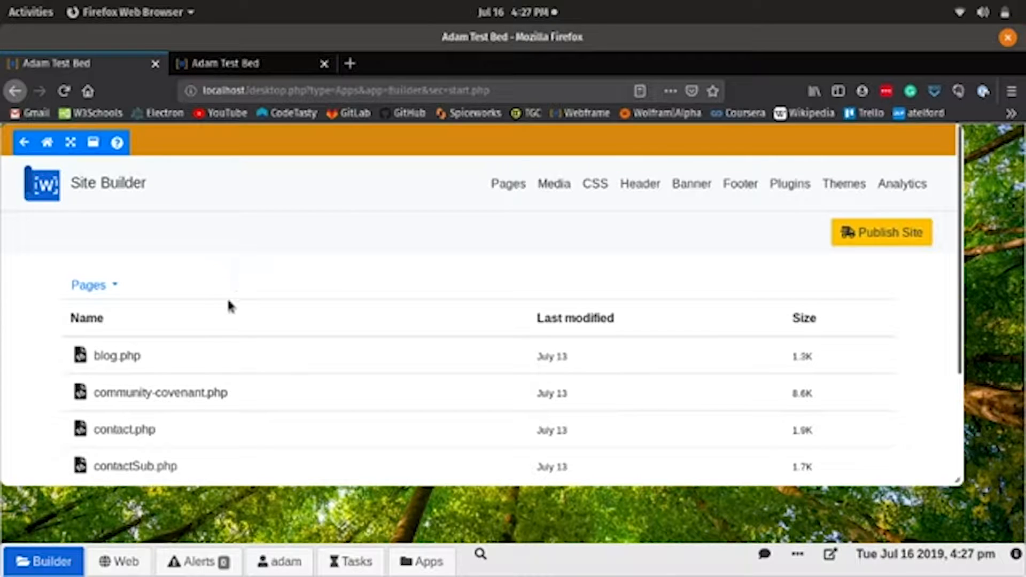
scroll(232, 366, down, 2)
scroll(224, 370, down, 1)
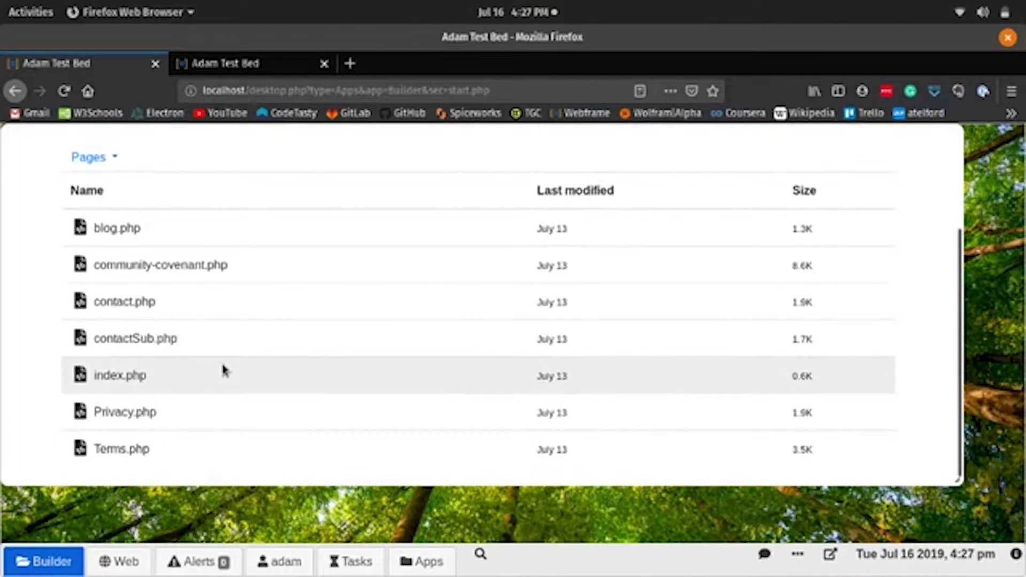
scroll(224, 369, up, 3)
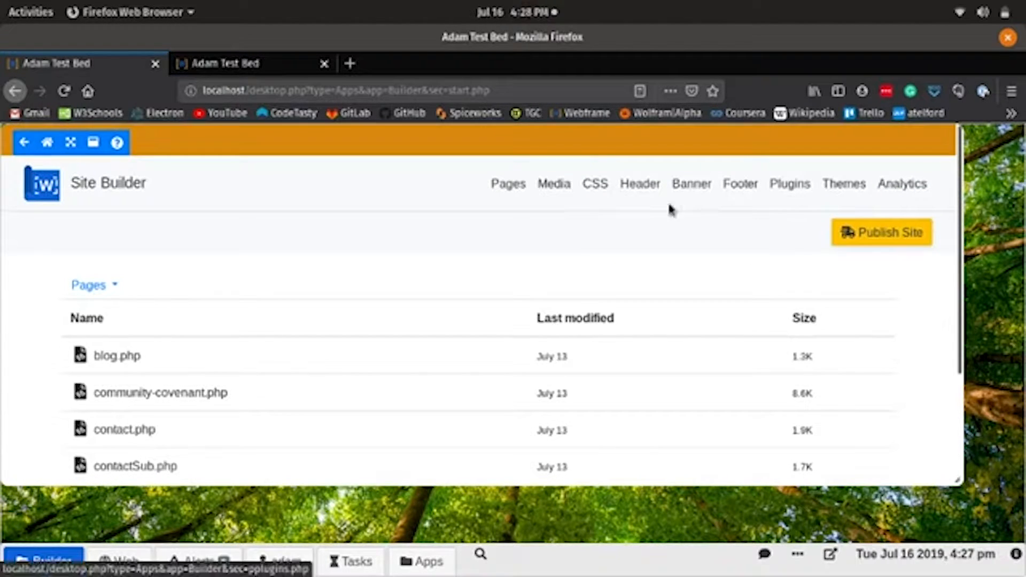
scroll(373, 237, down, 3)
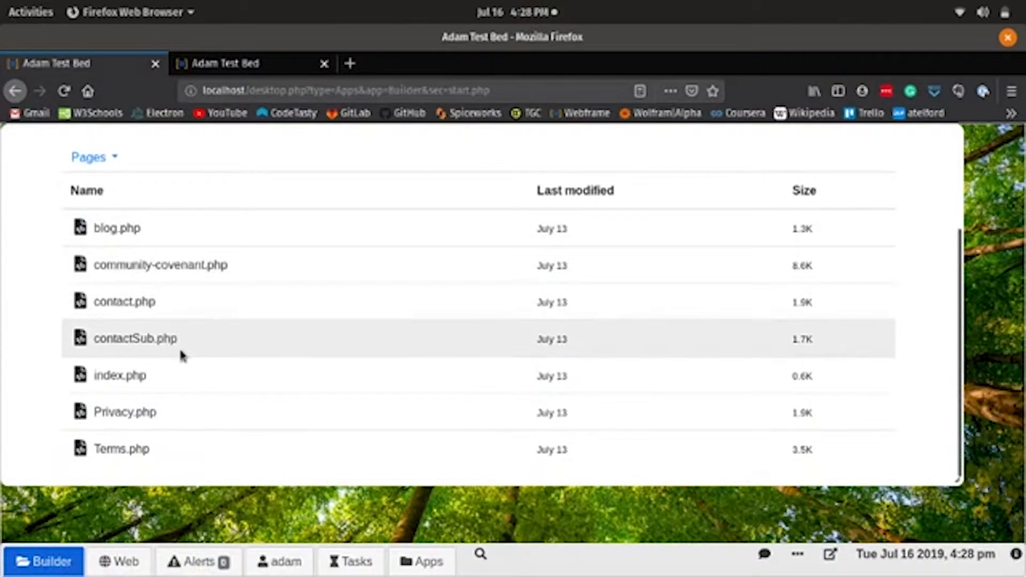
click(127, 377)
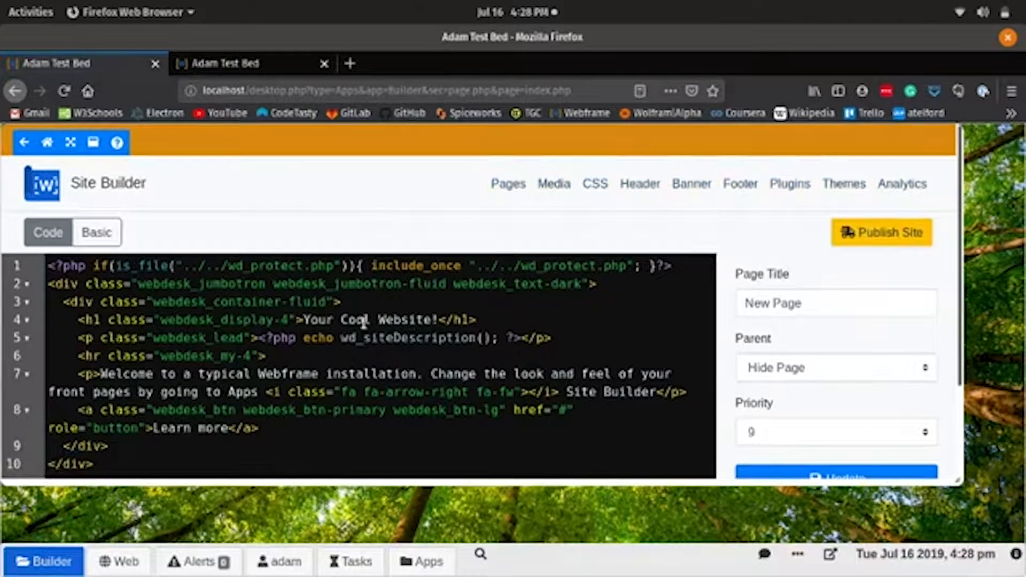
Step: Replace "Your" with "My" in the h1 heading code so it reads "My Cool Website!"
click(334, 320)
key(BackSpace)
key(BackSpace)
key(BackSpace)
key(BackSpace)
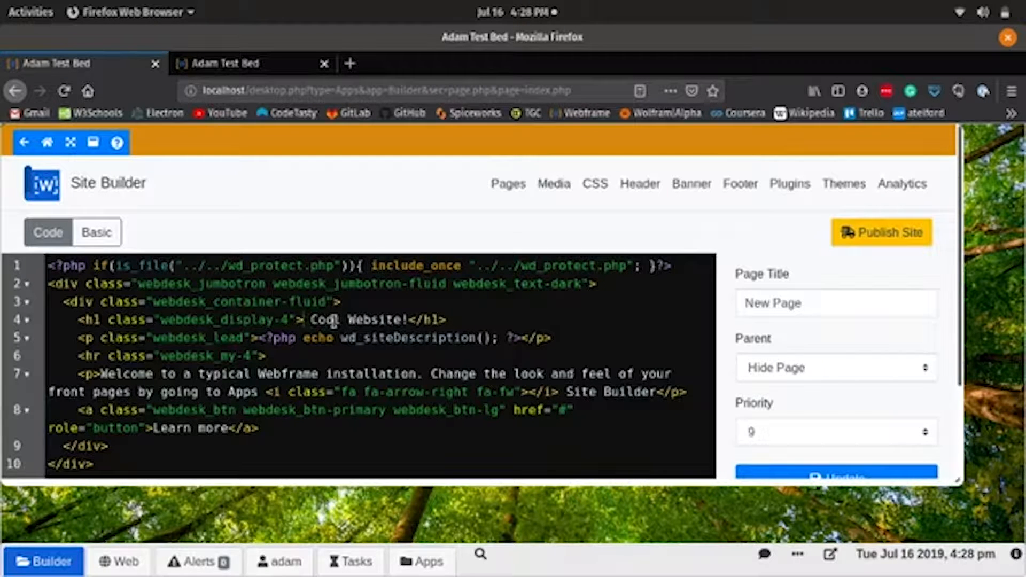
text(My)
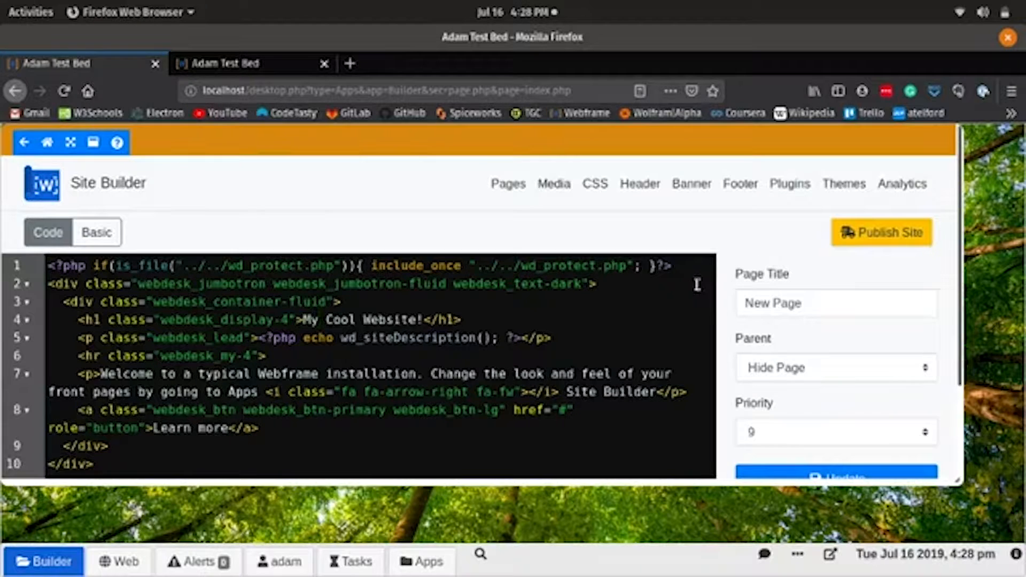
Step: Save the edited index.php page and publish the site
scroll(698, 285, down, 2)
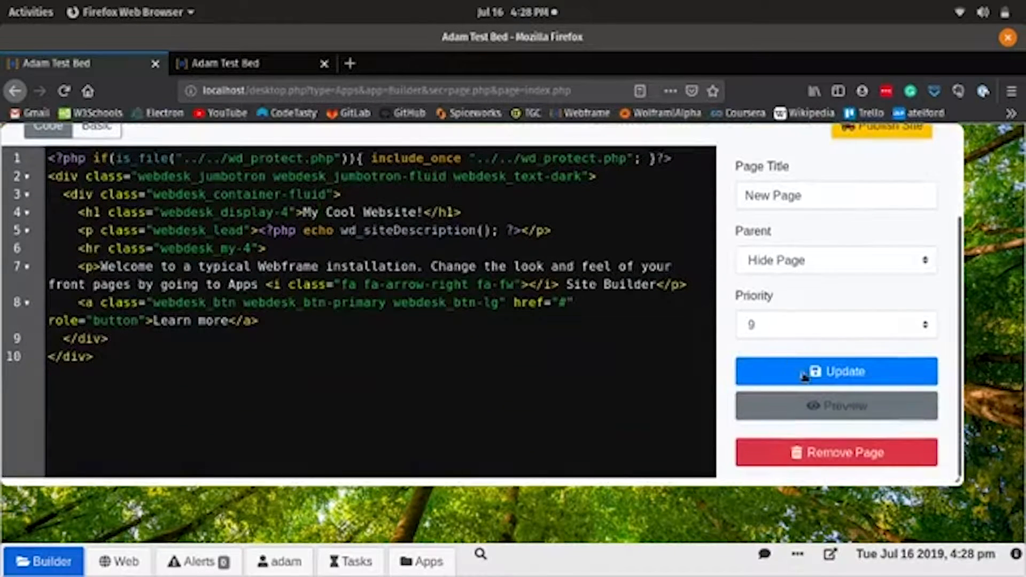
click(806, 374)
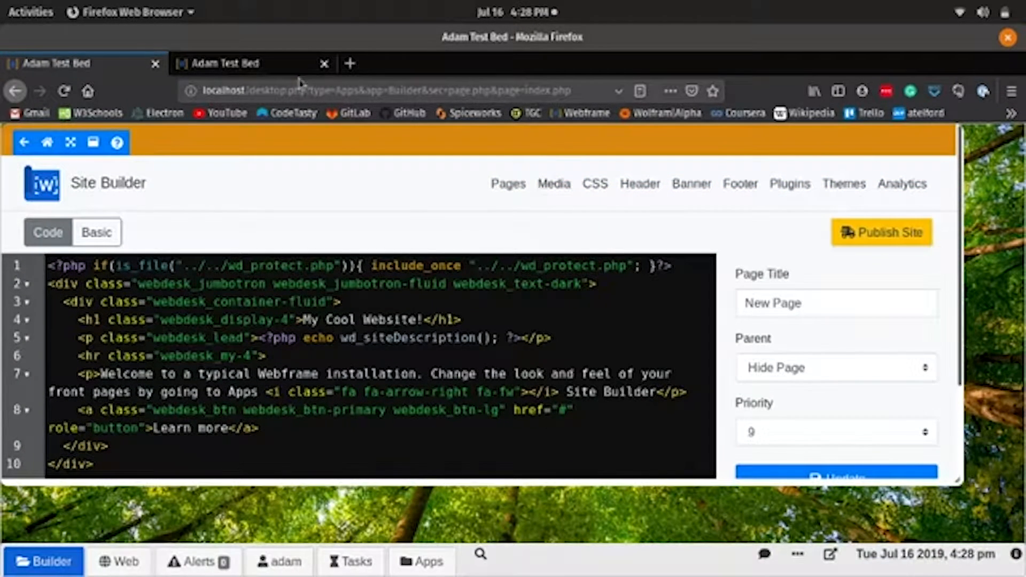
scroll(786, 252, down, 3)
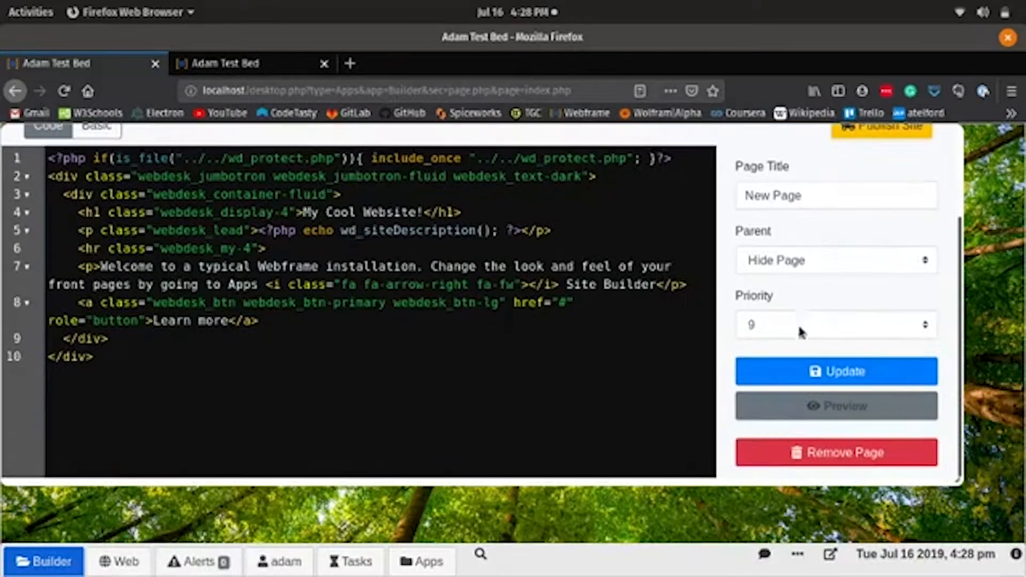
click(806, 370)
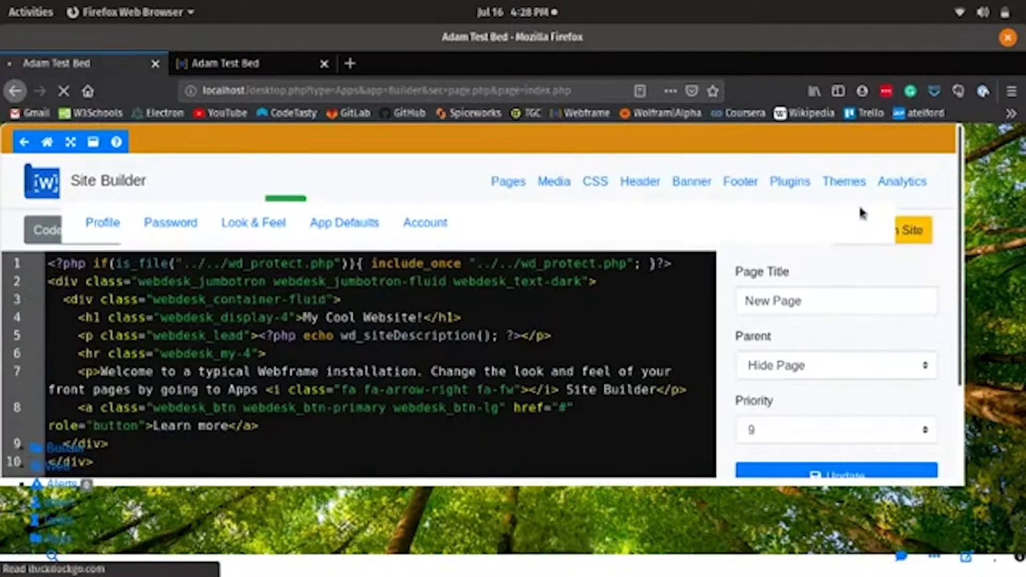
click(881, 237)
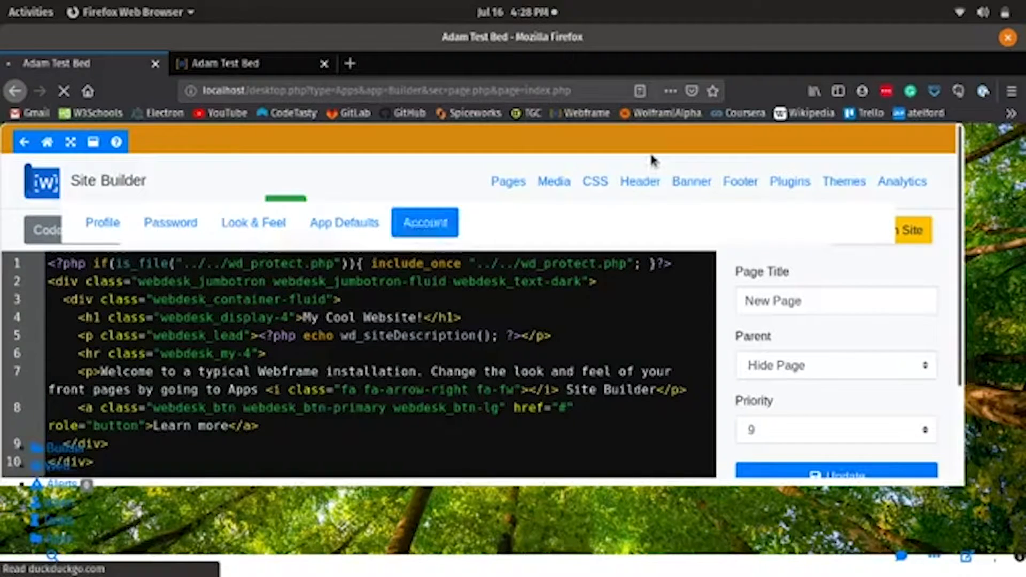
Step: Reload the public front page to check the reworded heading
click(287, 67)
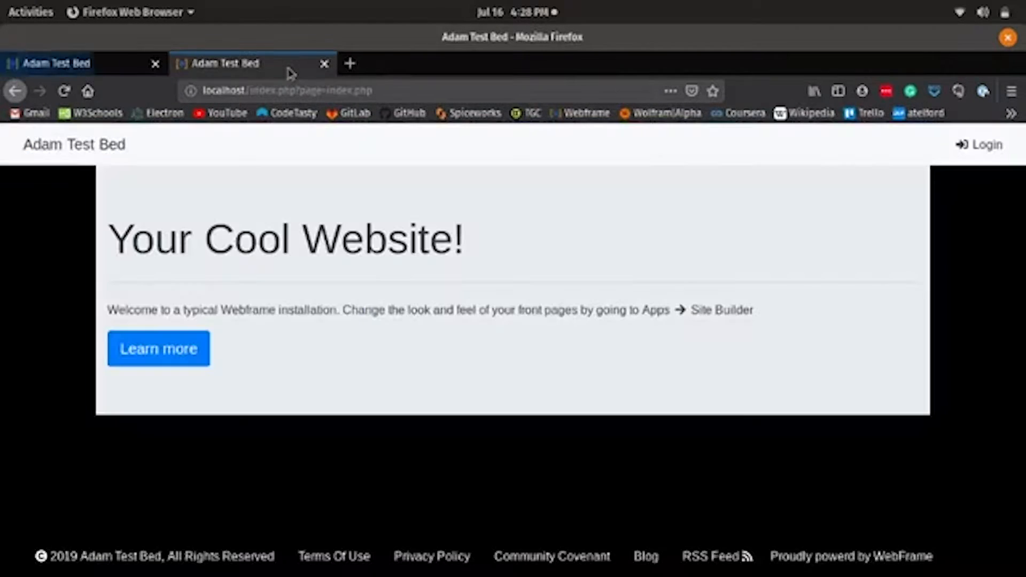
click(65, 92)
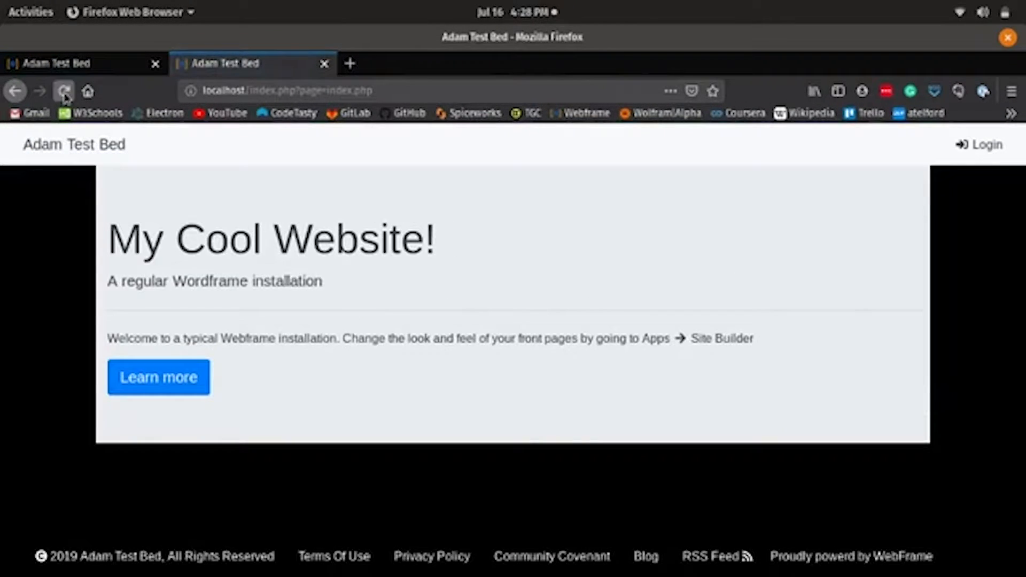
click(64, 91)
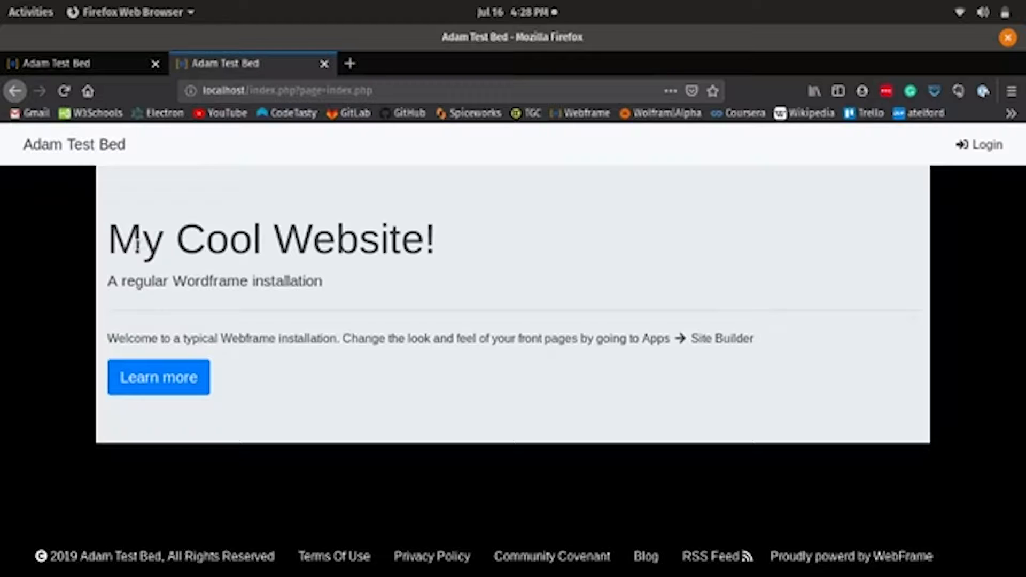
Step: Open index.php in the Basic editor and add two exclamation marks to the end of the "My Cool Website!" heading
click(96, 71)
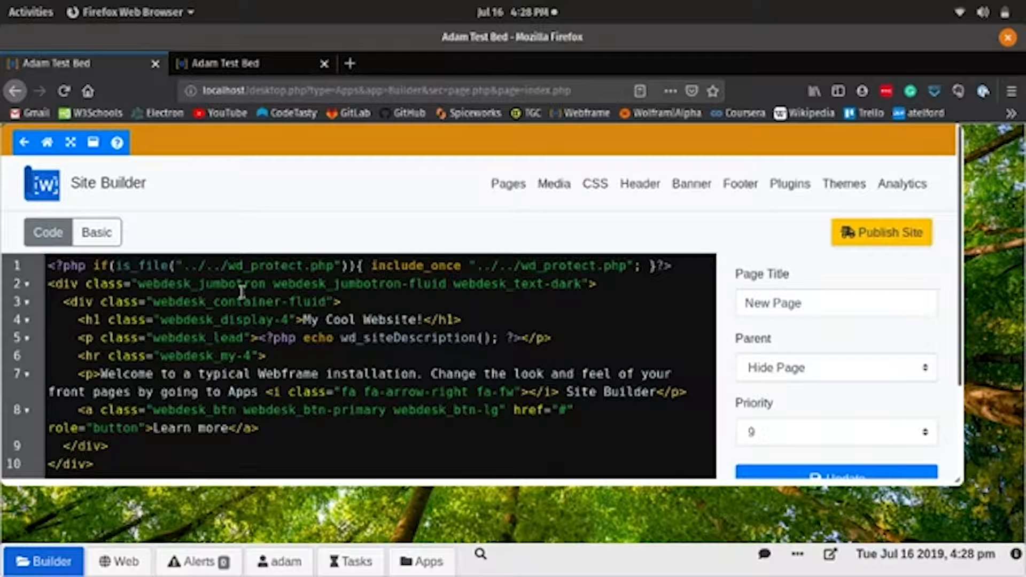
scroll(310, 353, down, 1)
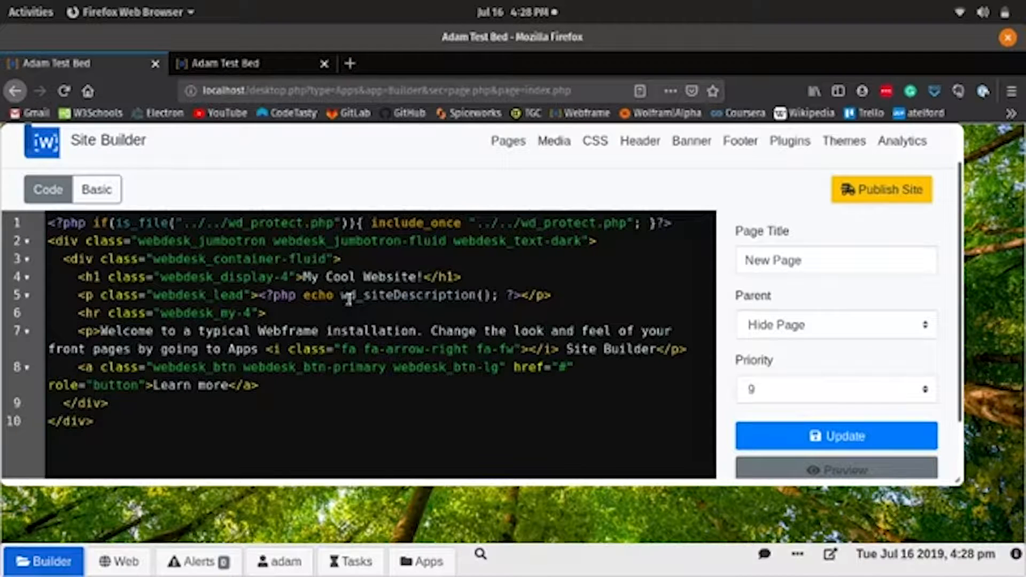
scroll(361, 293, up, 2)
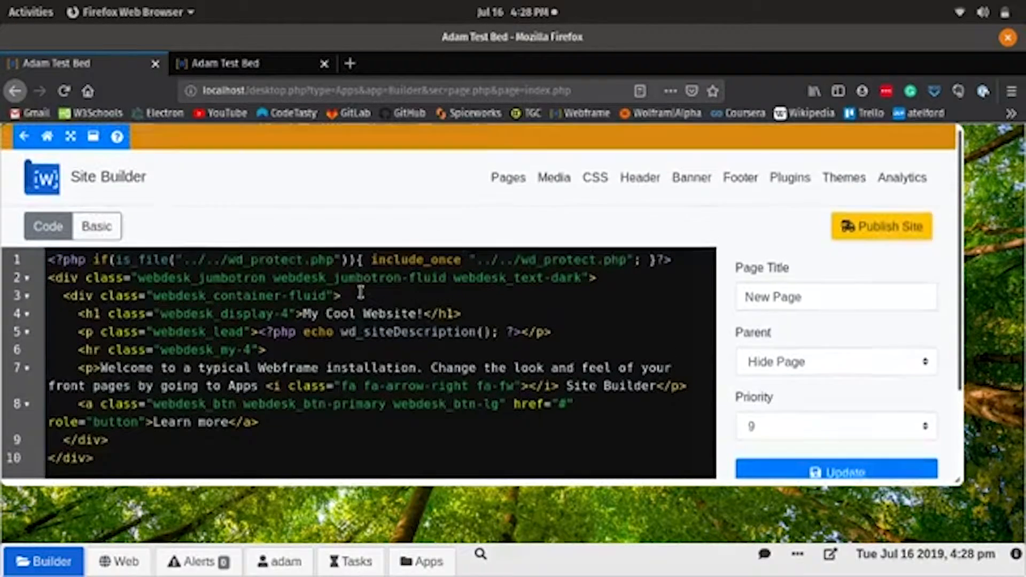
click(107, 238)
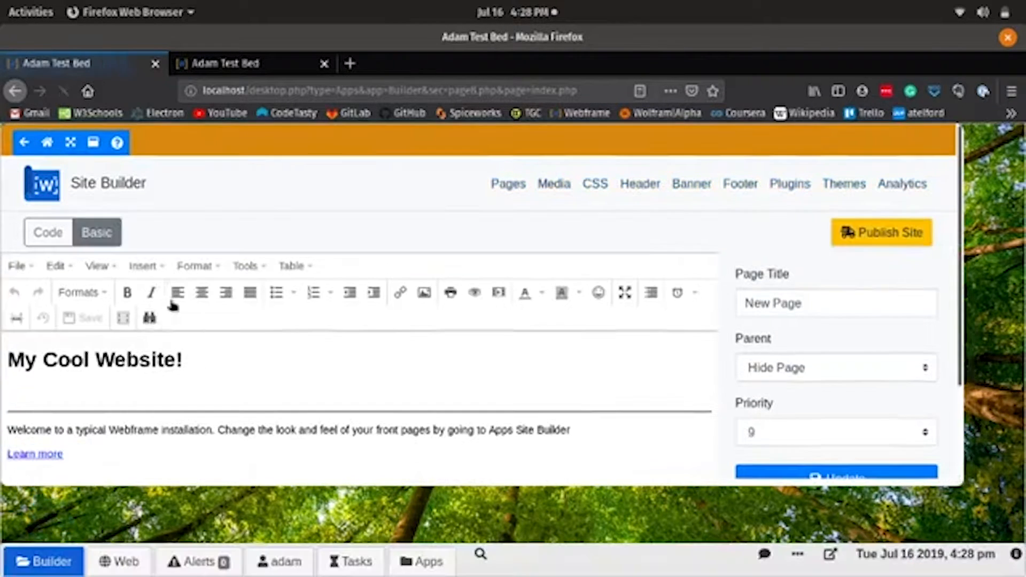
scroll(226, 351, down, 2)
click(225, 319)
text(!!)
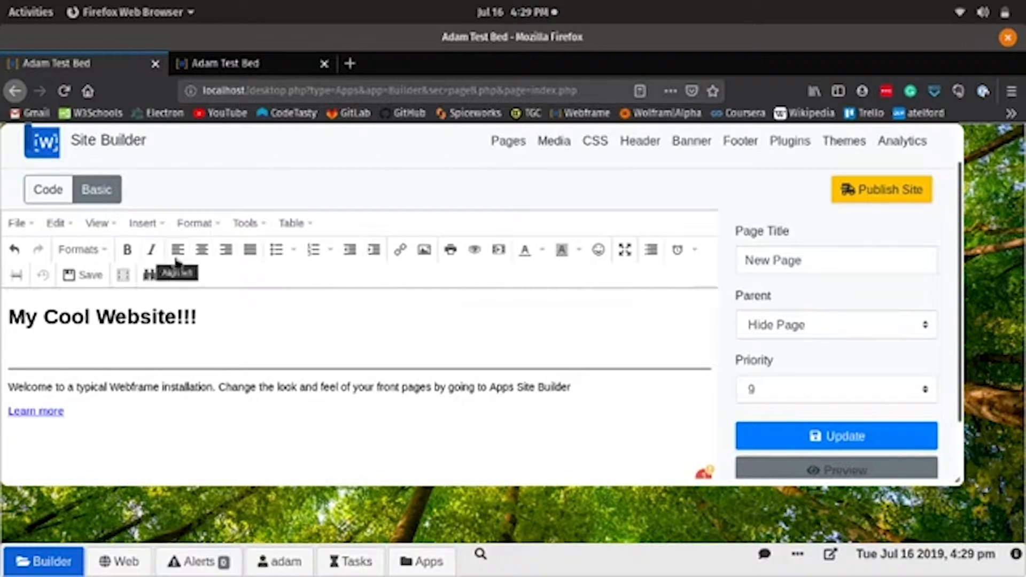
Step: Italicize the whole "My Cool Website!!!" heading and save the page update
drag(199, 319, 7, 319)
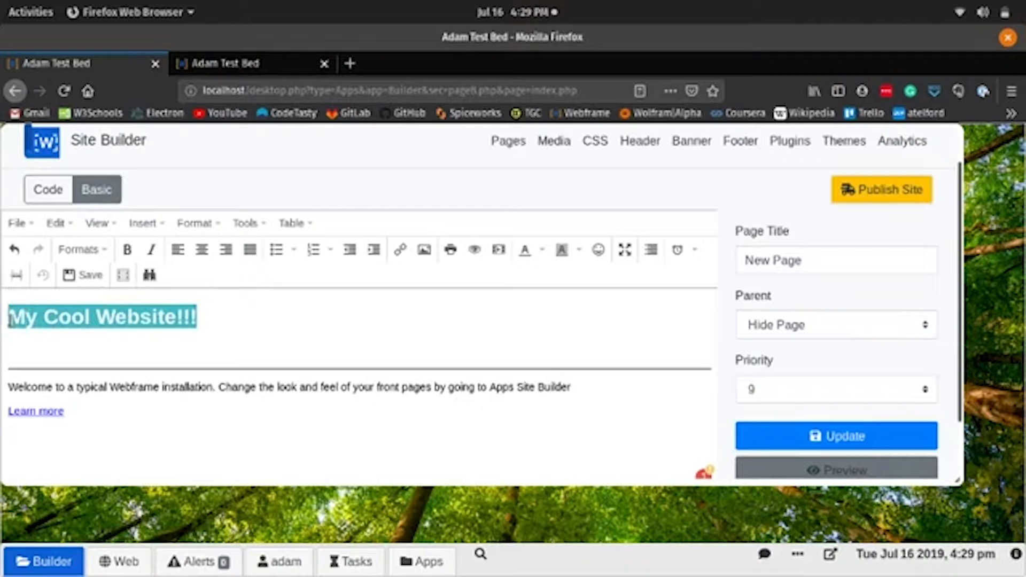
click(151, 251)
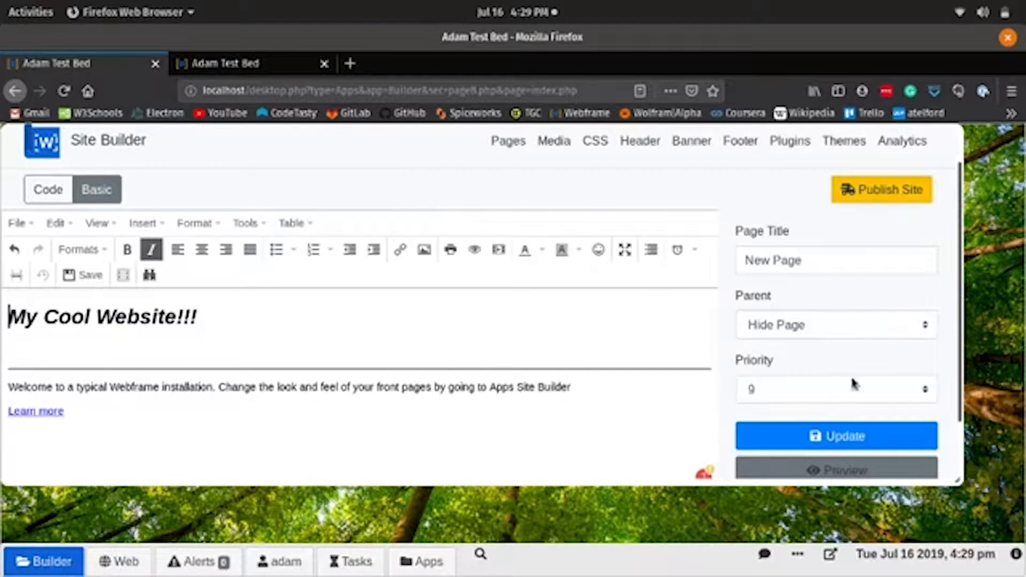
click(837, 437)
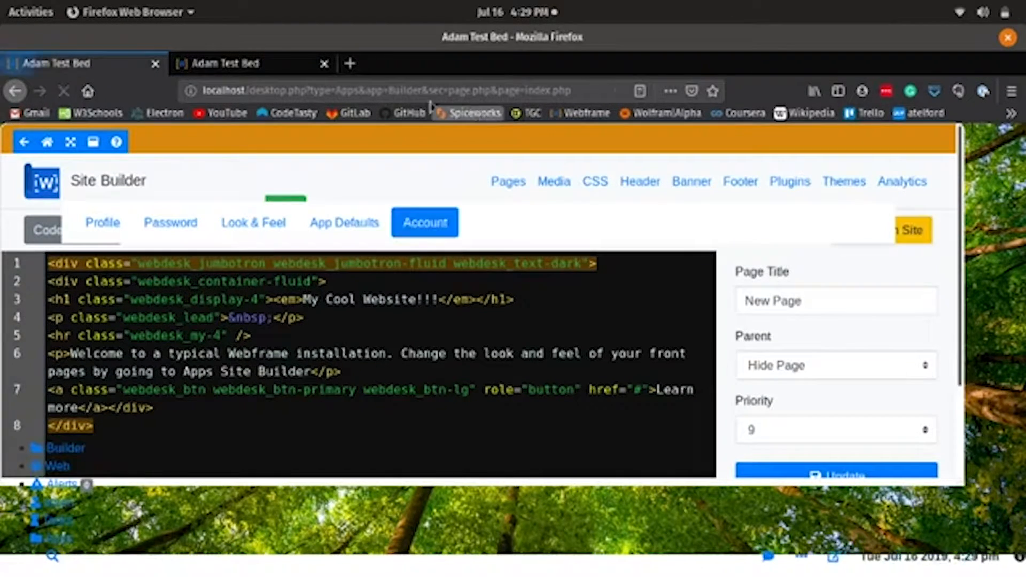
Step: Reload the public front page to check the italic heading with its extra exclamation marks
click(304, 68)
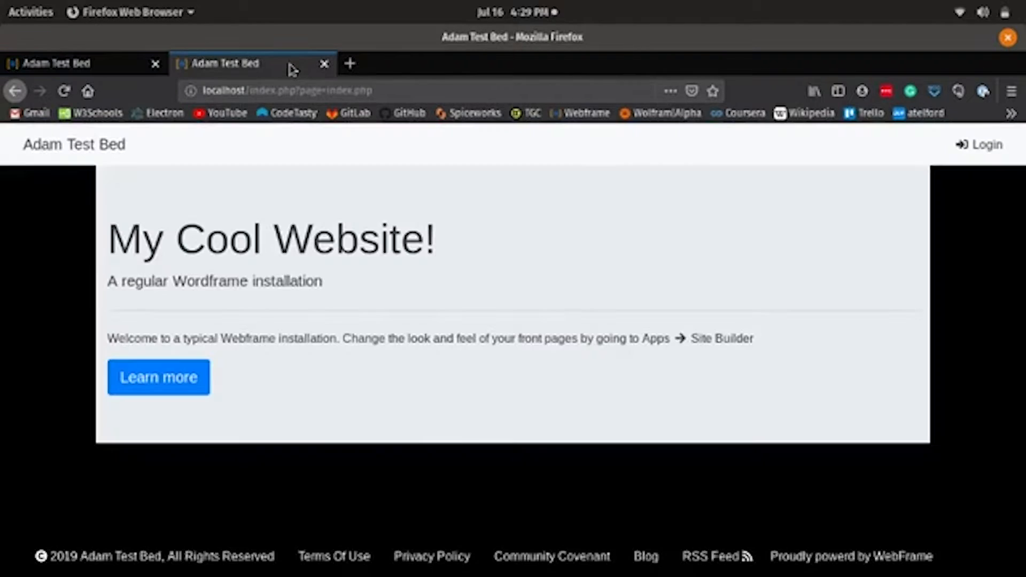
click(64, 91)
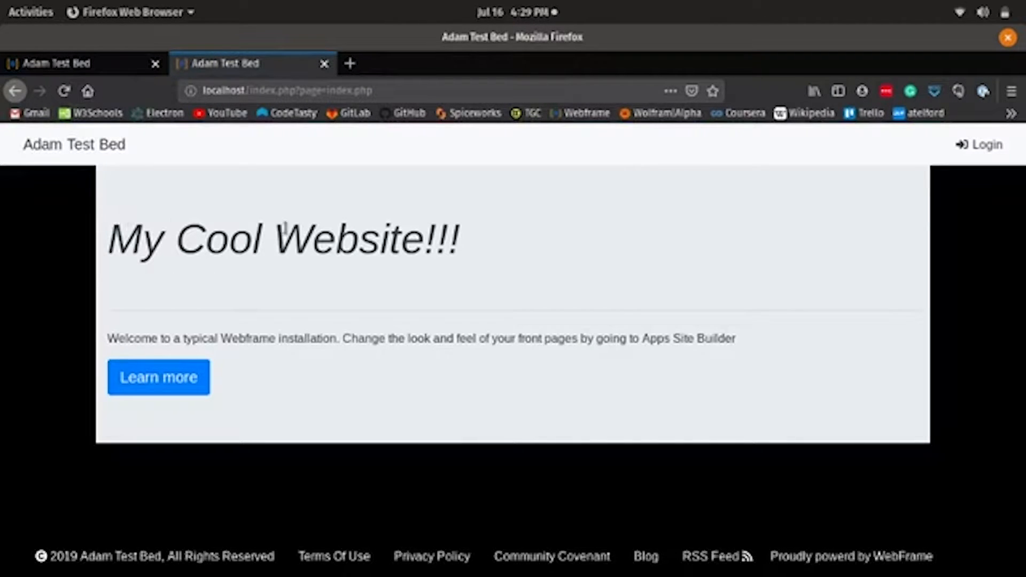
Step: Return to the index.php editor and set the page title to "Home"
click(86, 67)
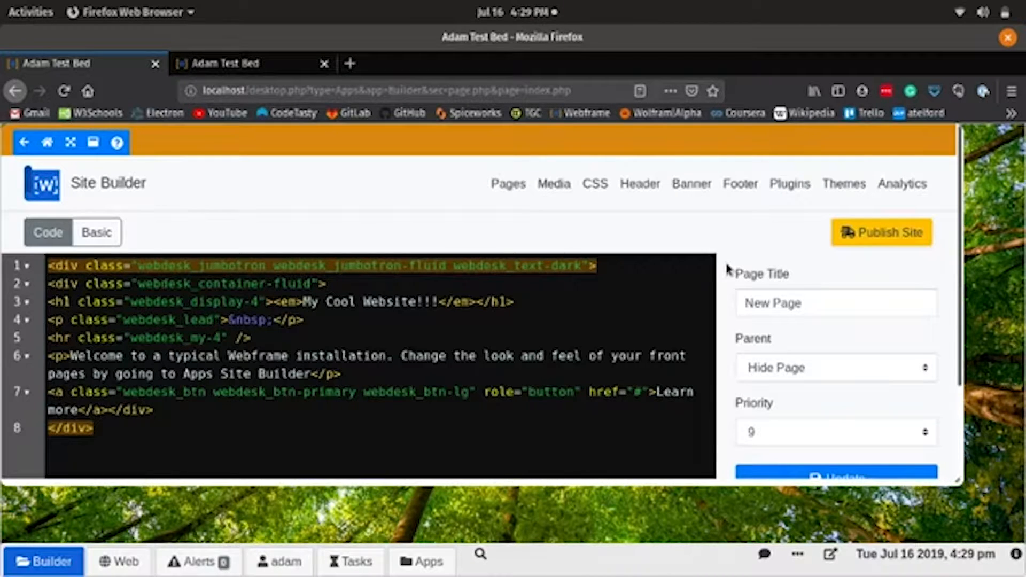
triple_click(814, 302)
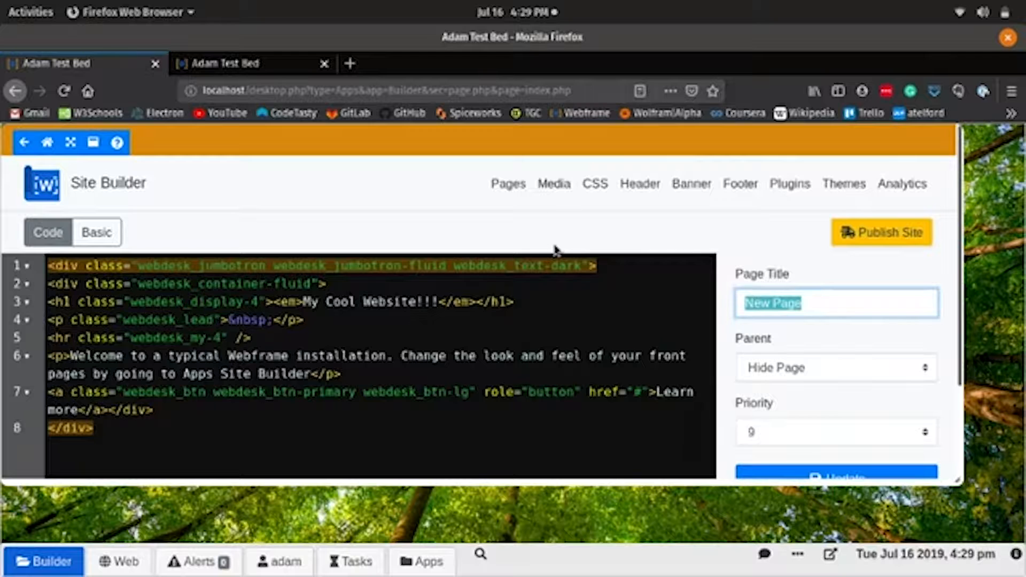
text(Home)
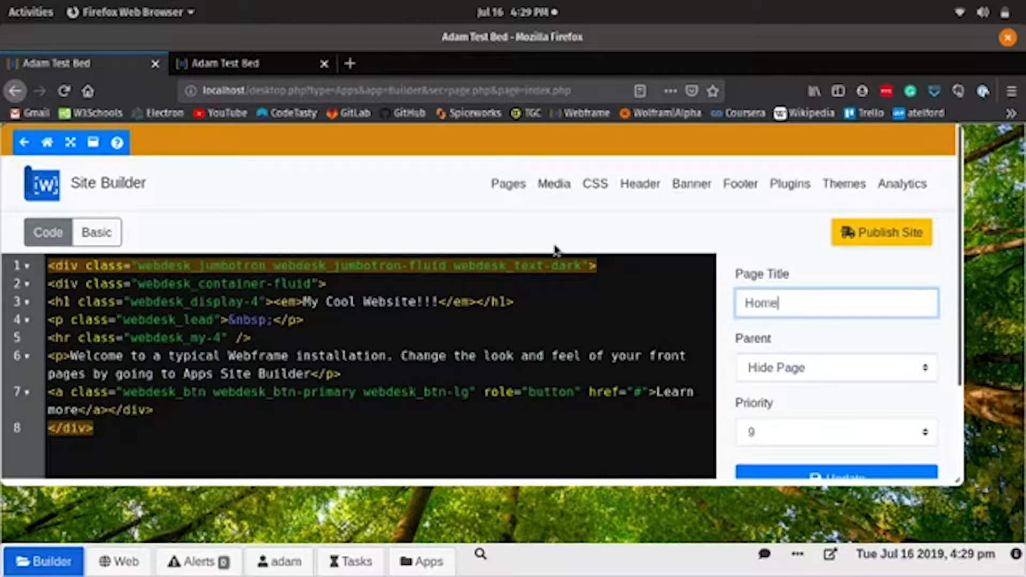
Step: Set the Home page's parent to No Parent, save the page and publish the site
scroll(822, 331, down, 2)
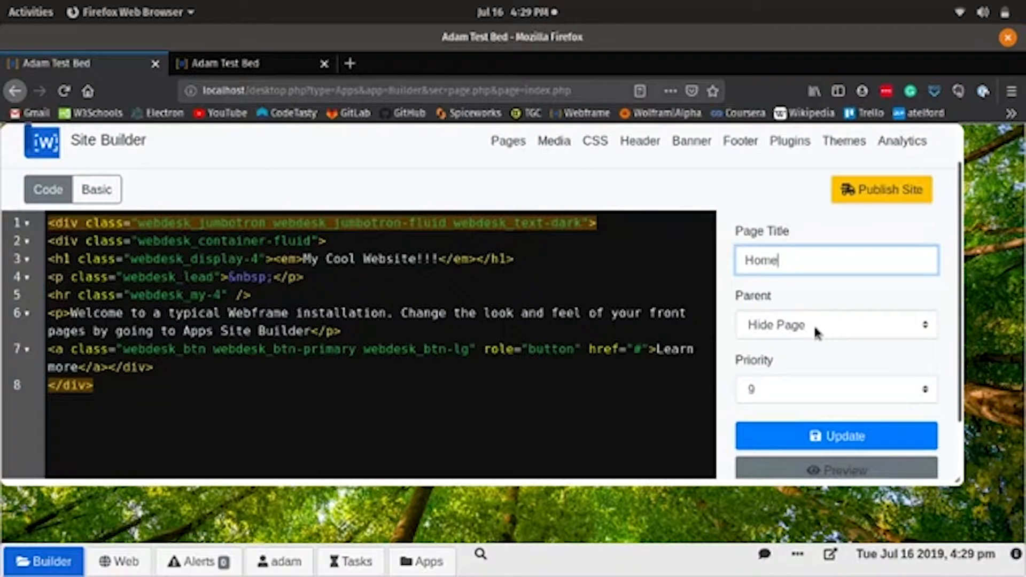
click(813, 324)
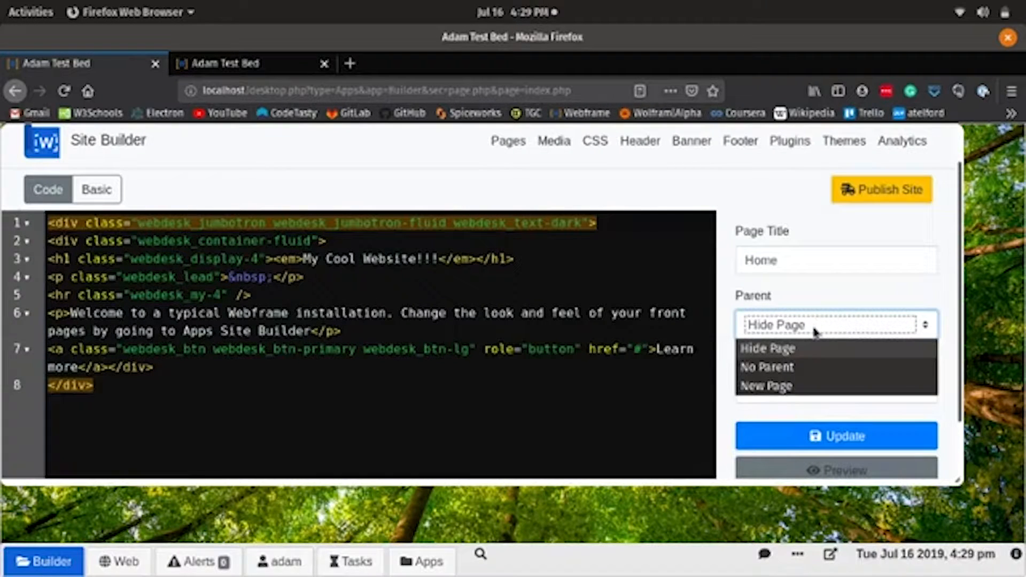
click(796, 367)
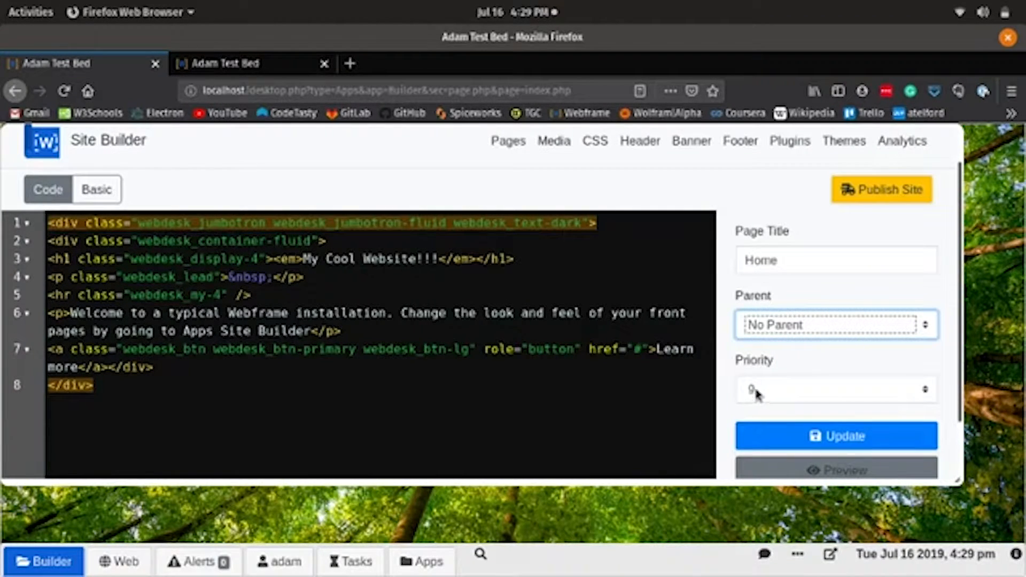
click(778, 433)
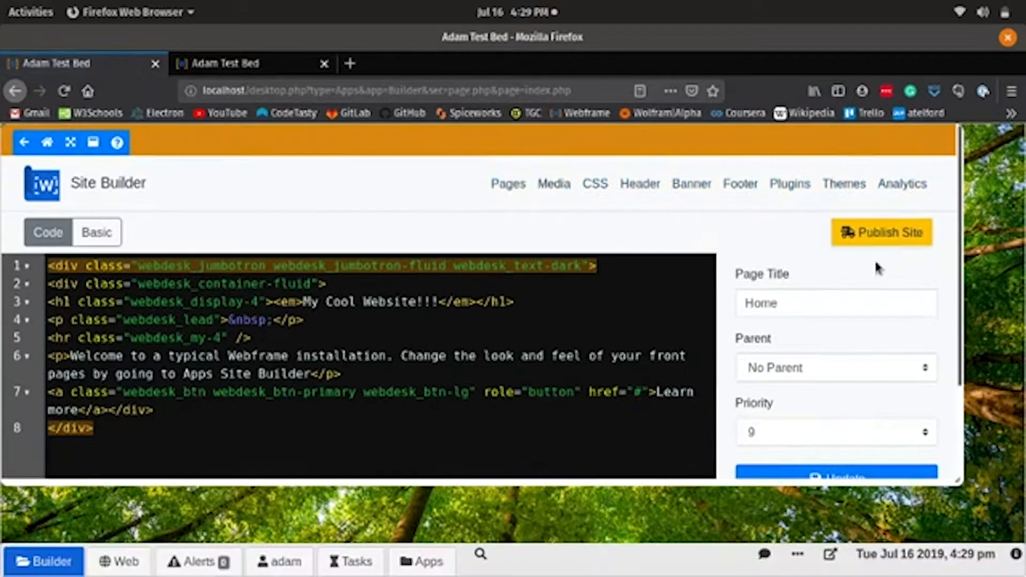
click(894, 235)
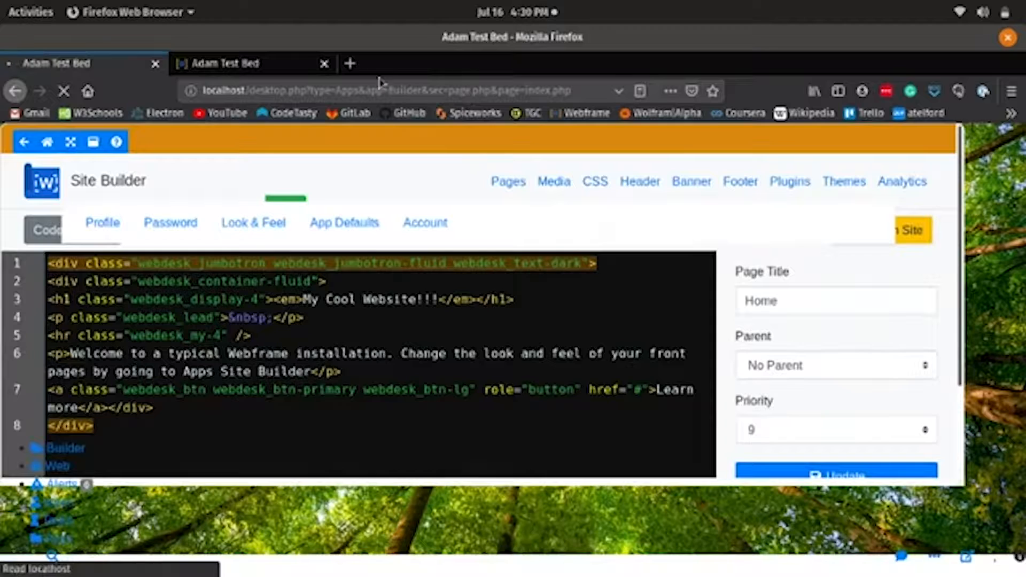
Step: Reload the public front page to check its navigation bar
click(263, 63)
click(64, 91)
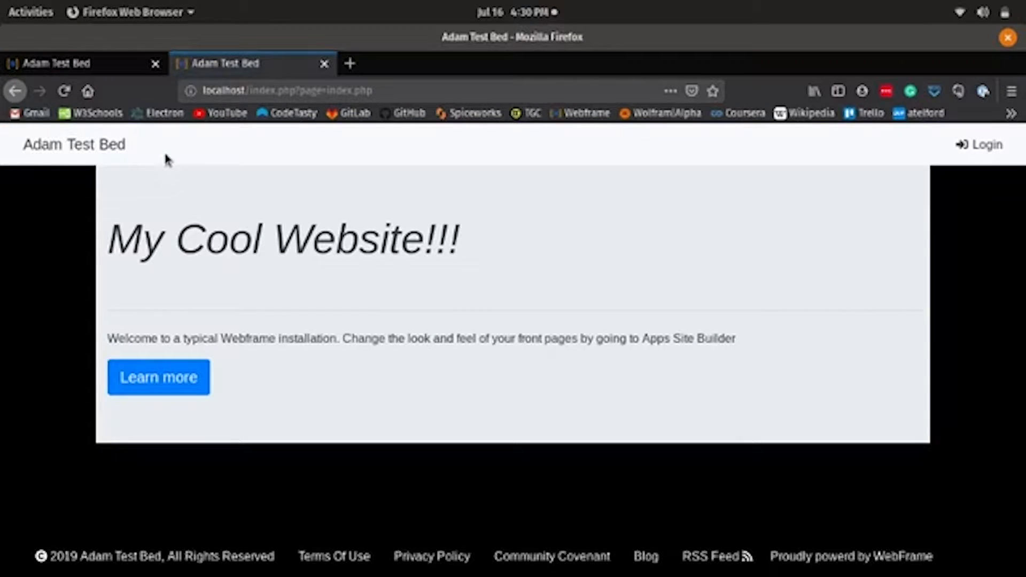
click(114, 152)
Step: Return to the builder, open the site CSS for editing and expand the app window to full screen
click(107, 68)
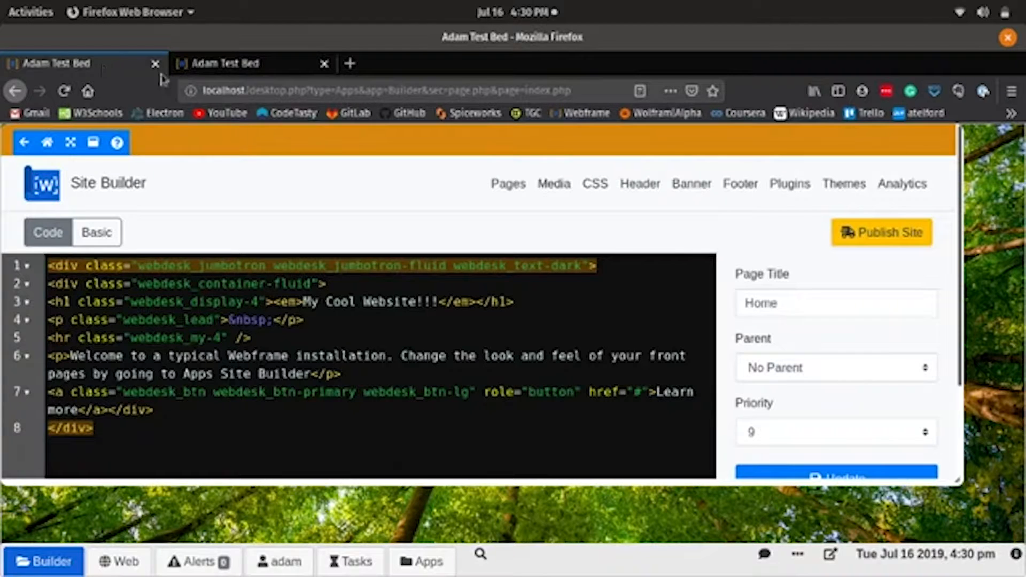
click(593, 185)
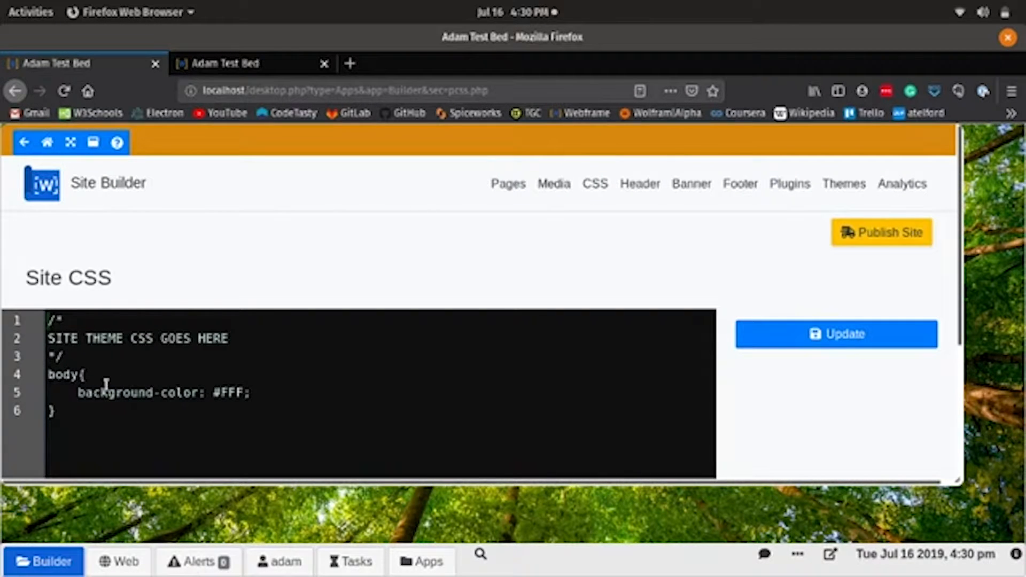
drag(252, 393, 288, 414)
click(106, 162)
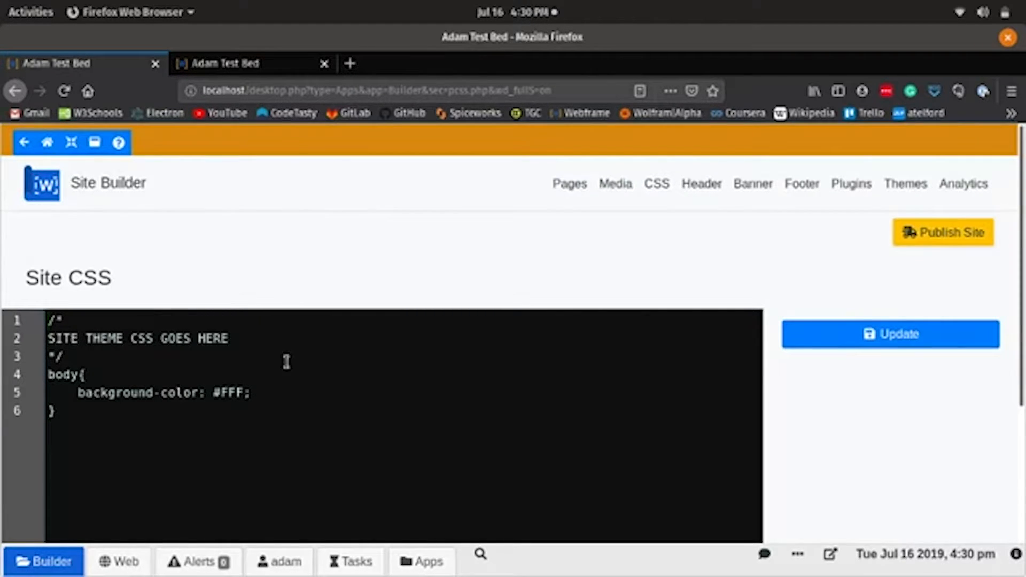
Step: Change the body background-color in the site CSS to green, save it and publish the site
click(245, 392)
key(BackSpace)
key(BackSpace)
key(BackSpace)
key(BackSpace)
text(Green)
click(915, 337)
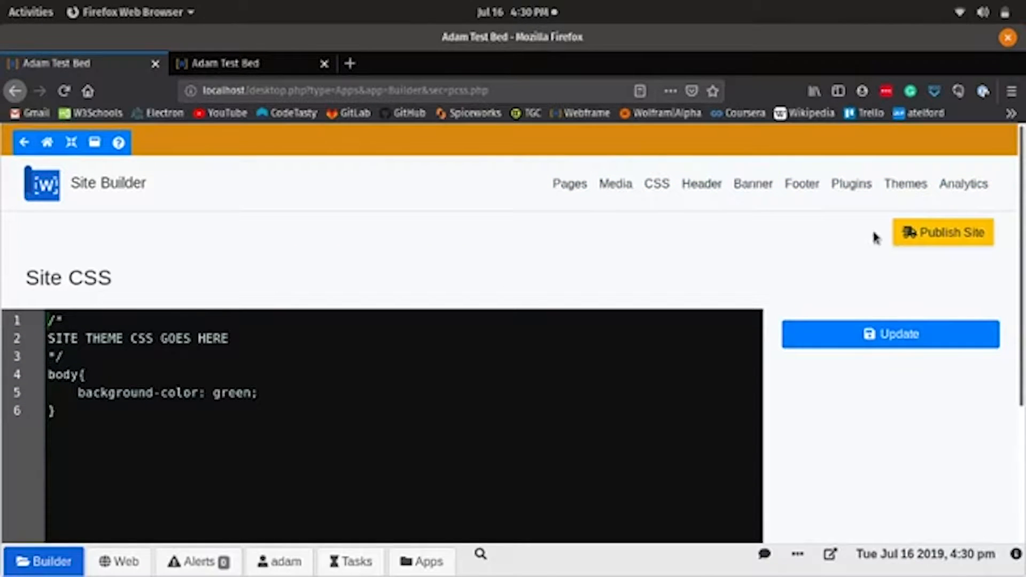
click(943, 232)
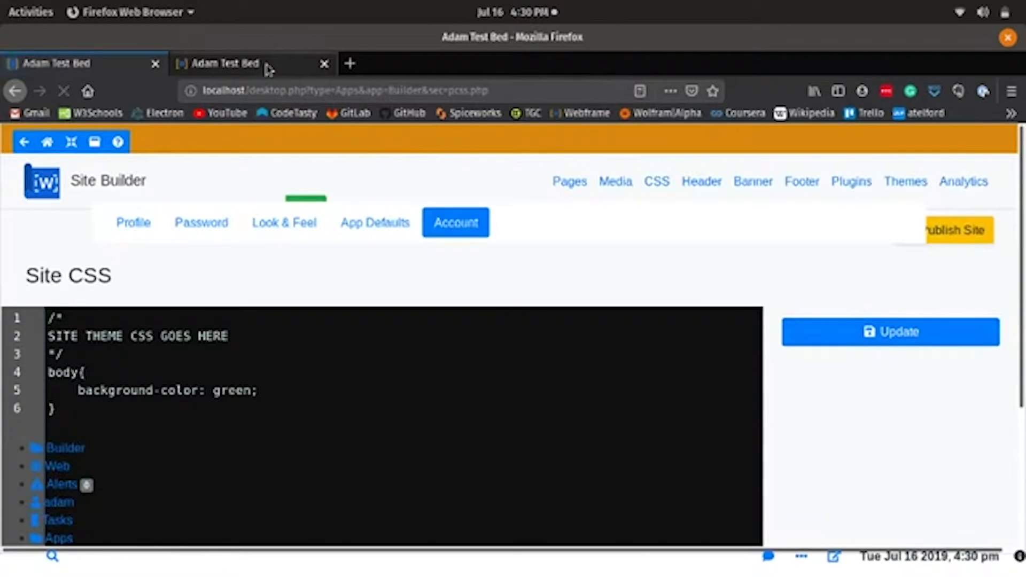
Step: Reload the public front page several times to check its background color
click(256, 64)
click(65, 92)
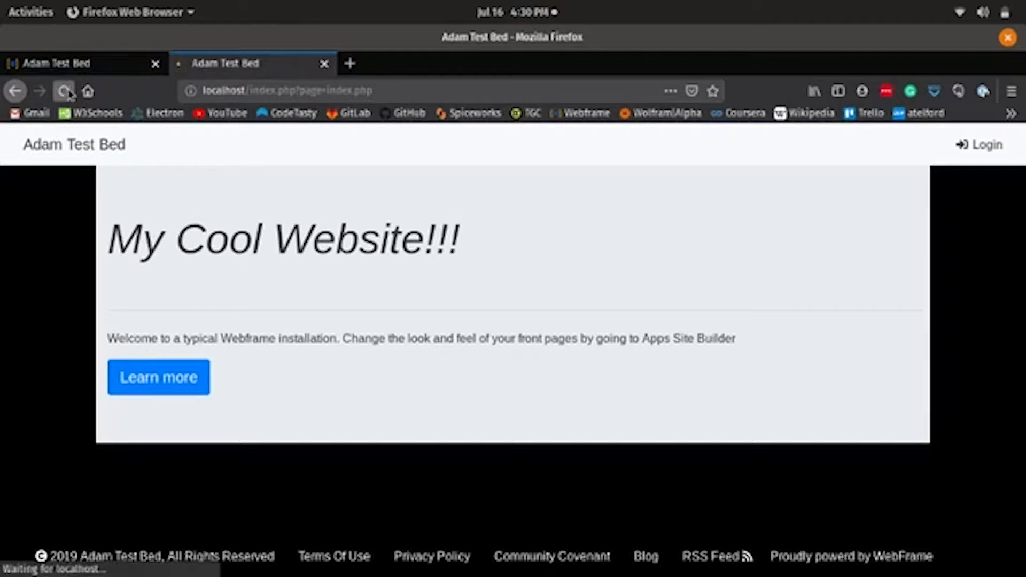
click(65, 91)
click(65, 91)
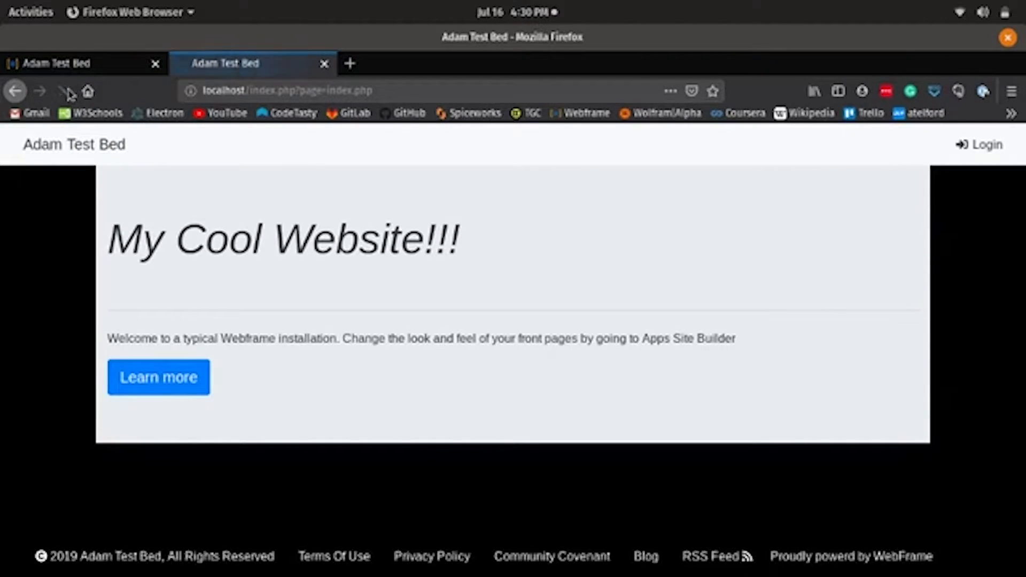
click(65, 91)
click(64, 92)
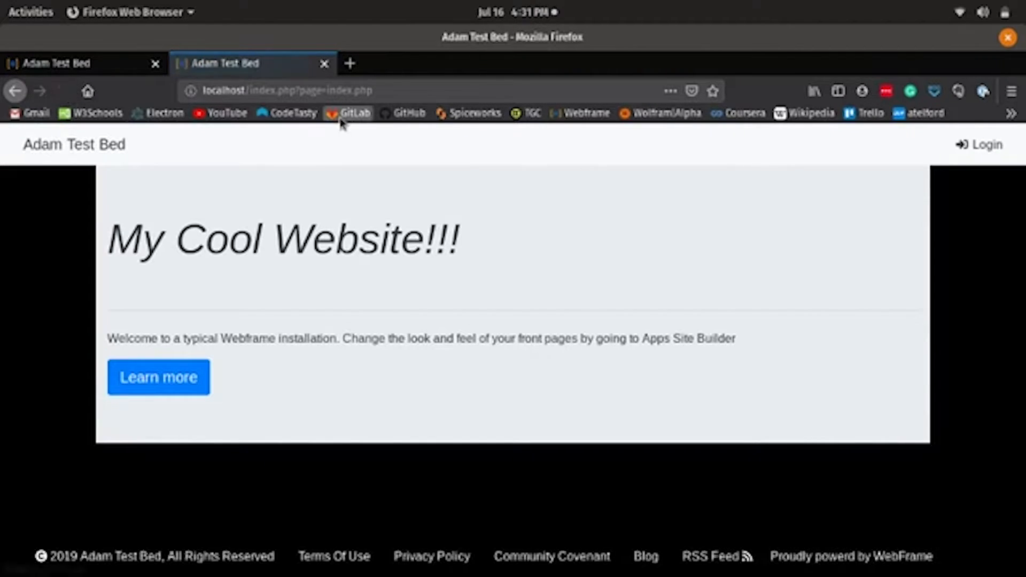
Step: Load the front page with the extra query parameter a=1, trying "?a=1" and correcting it to "&a=1"
click(397, 95)
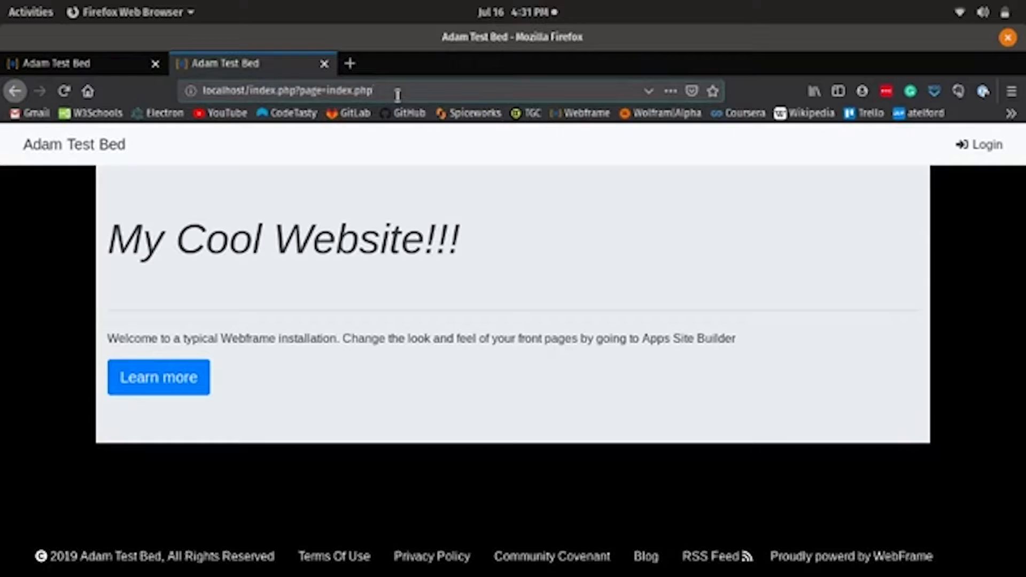
text(?a=1)
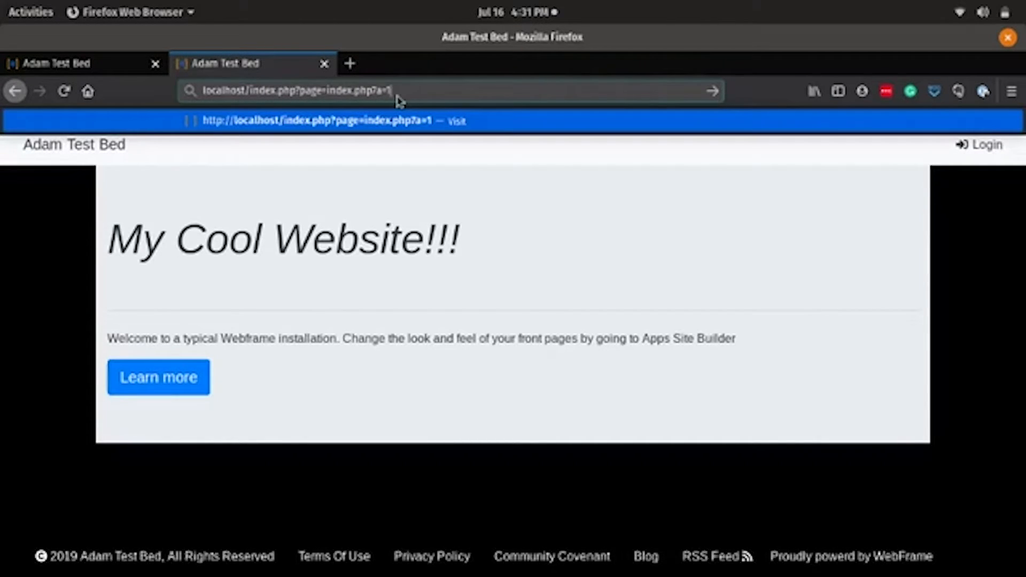
key(Return)
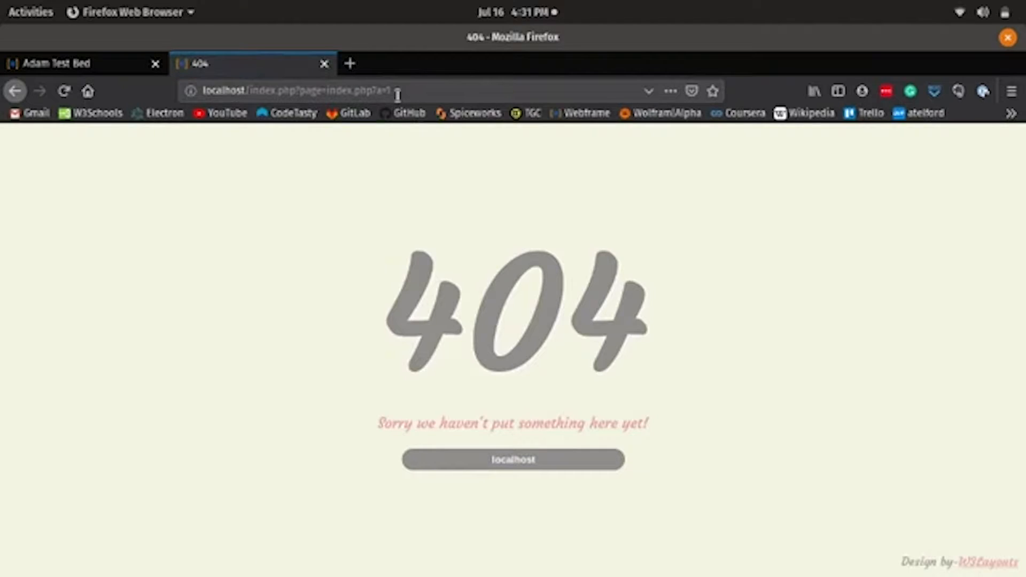
click(376, 91)
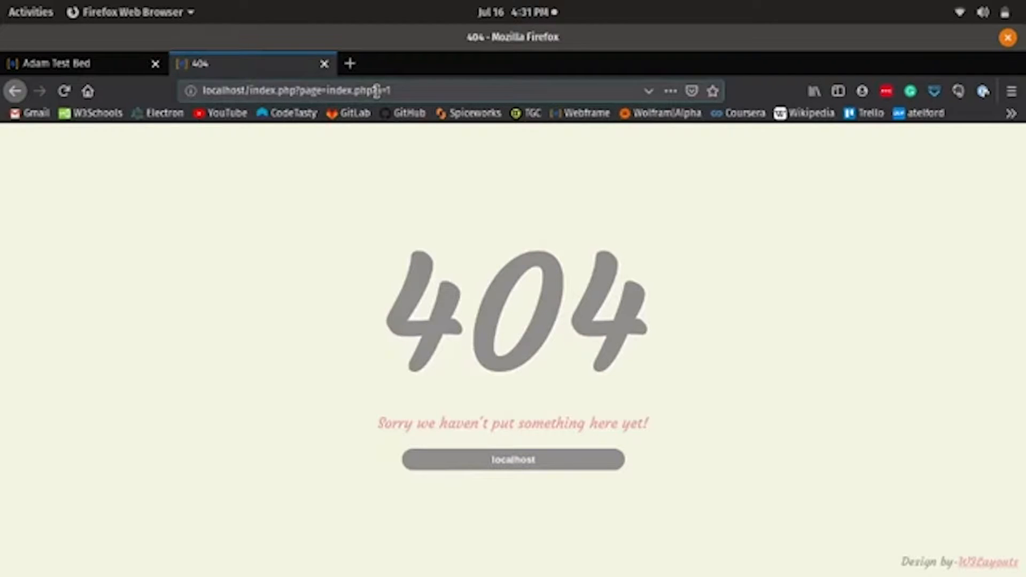
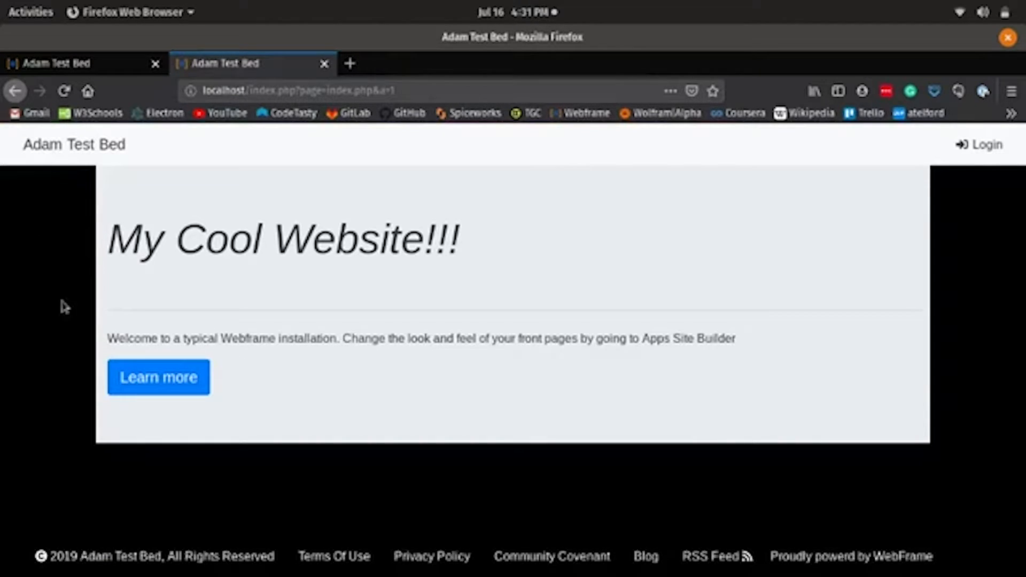
Step: Open the site head in the builder, replace the PHP echo inside the title tag with a plain first name, and save
click(71, 64)
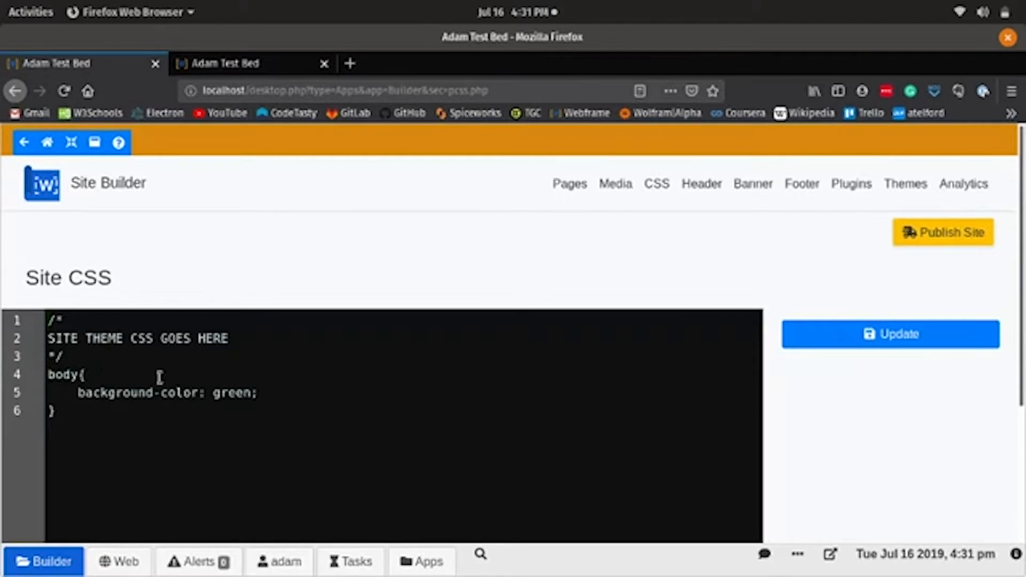
click(705, 183)
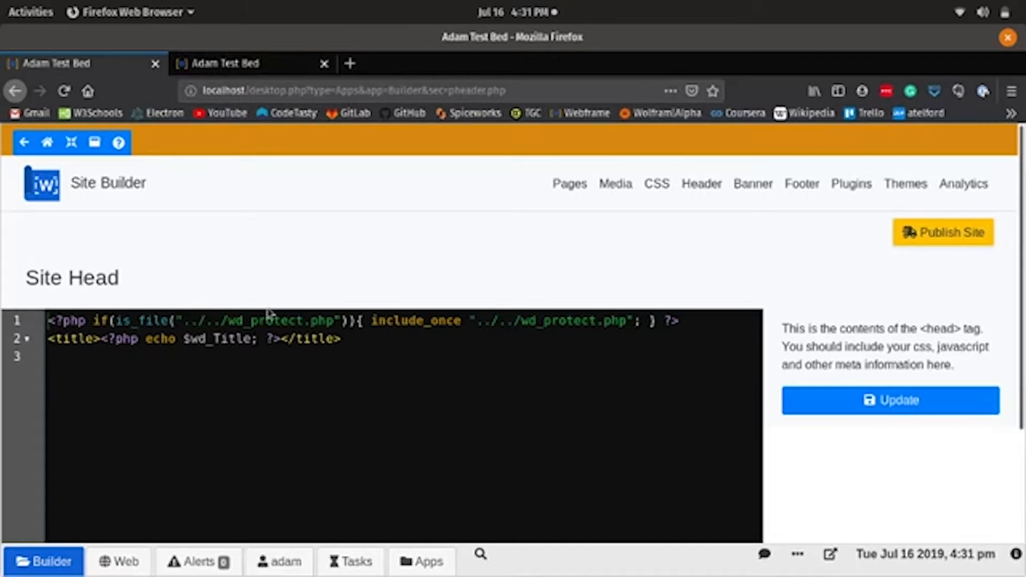
drag(279, 338, 105, 335)
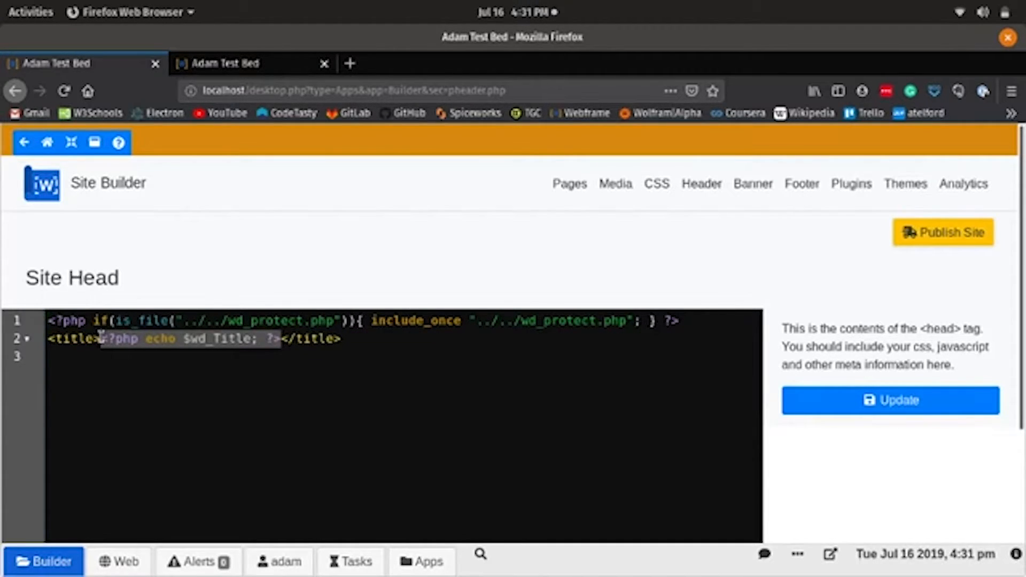
key(BackSpace)
text(Bob)
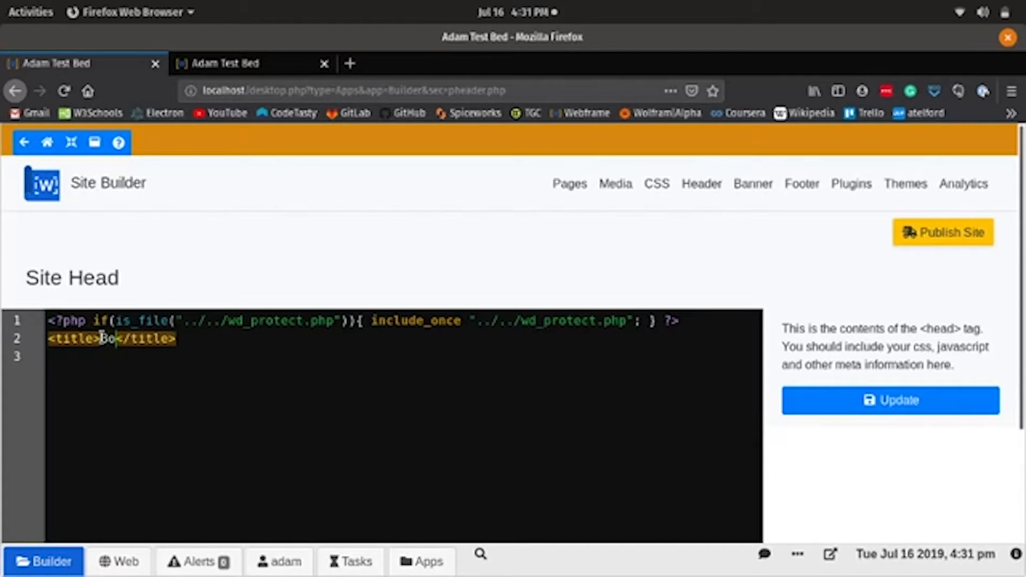
click(890, 404)
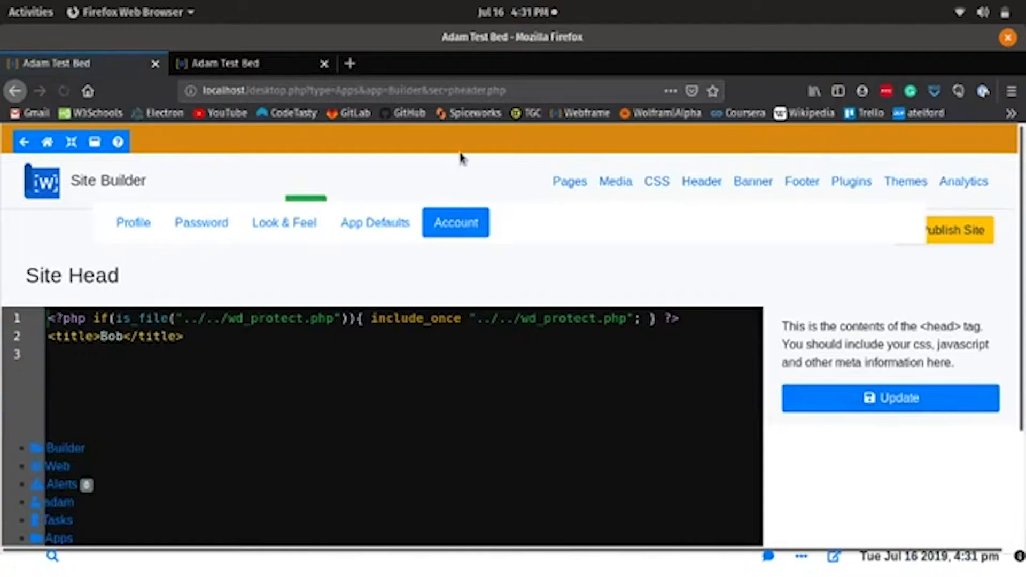
Step: Reload the public front page to check its browser title, and return to the site head editor
click(278, 70)
click(63, 91)
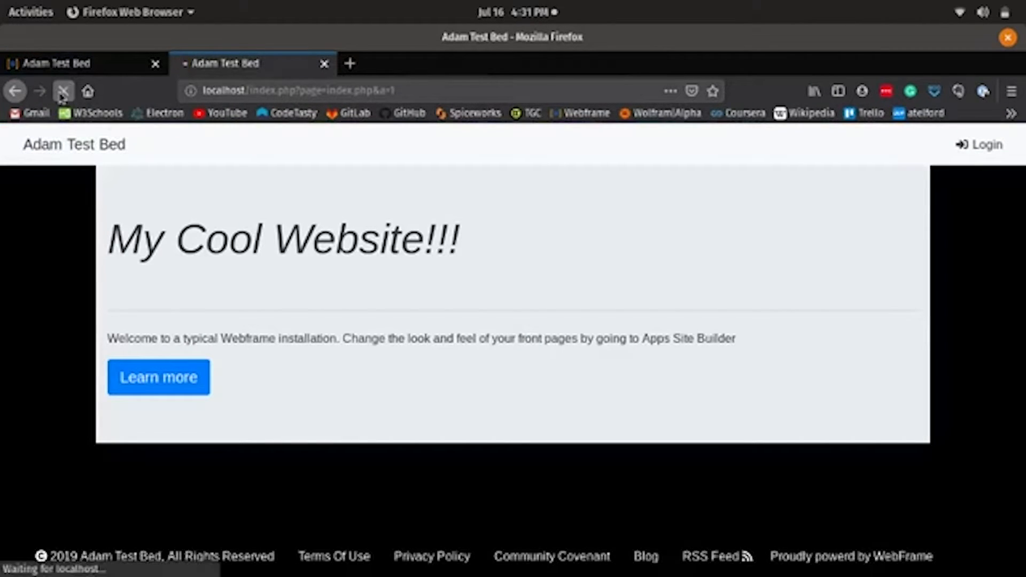
click(74, 64)
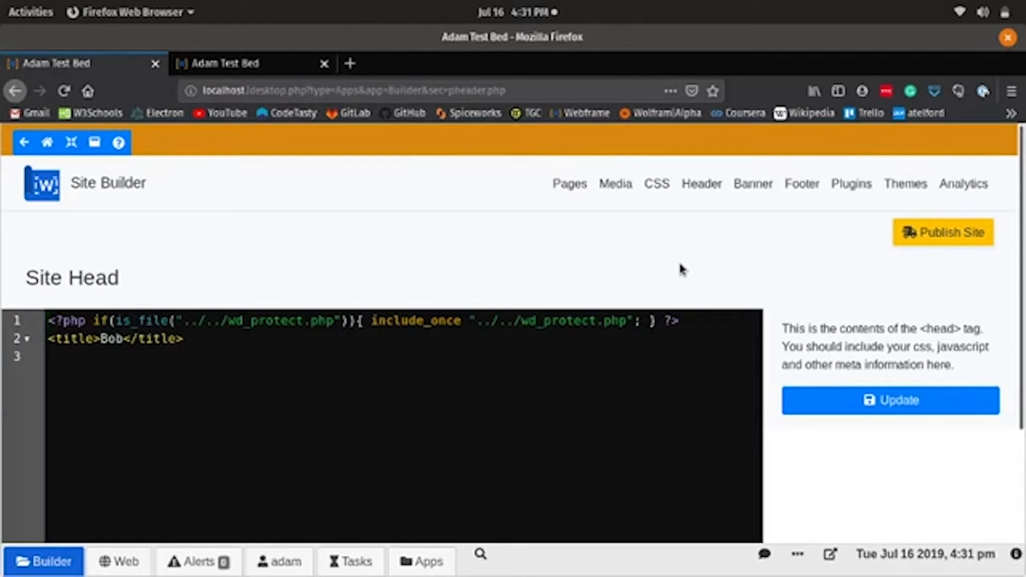
Step: Save and publish the site head again, and reload the public front page to check its title
click(960, 406)
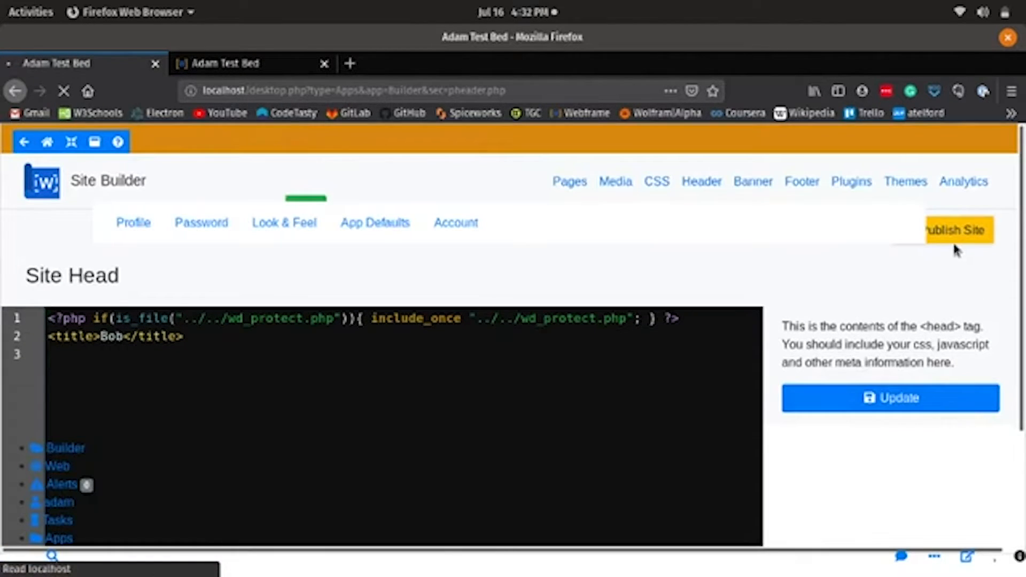
click(955, 233)
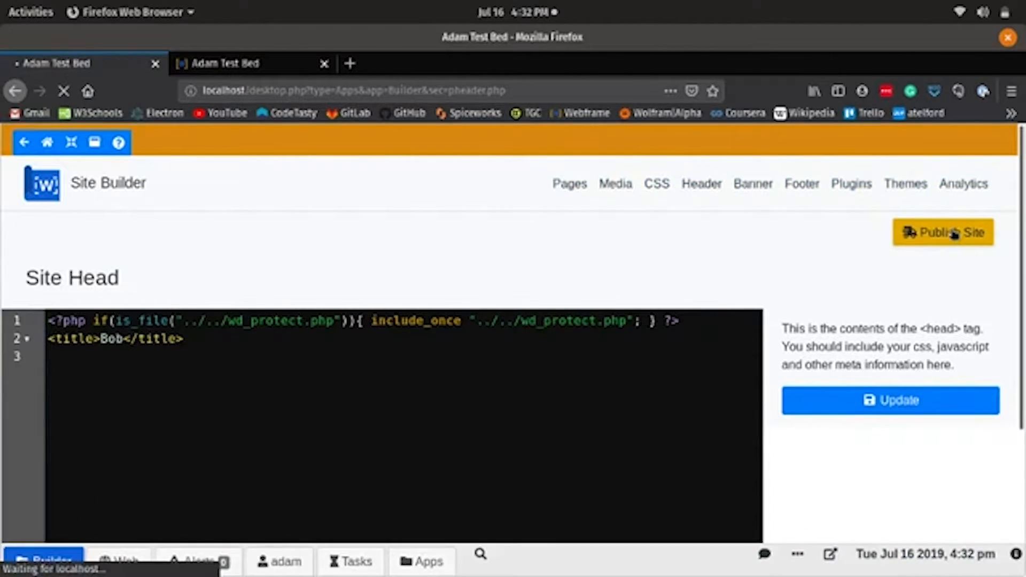
click(272, 66)
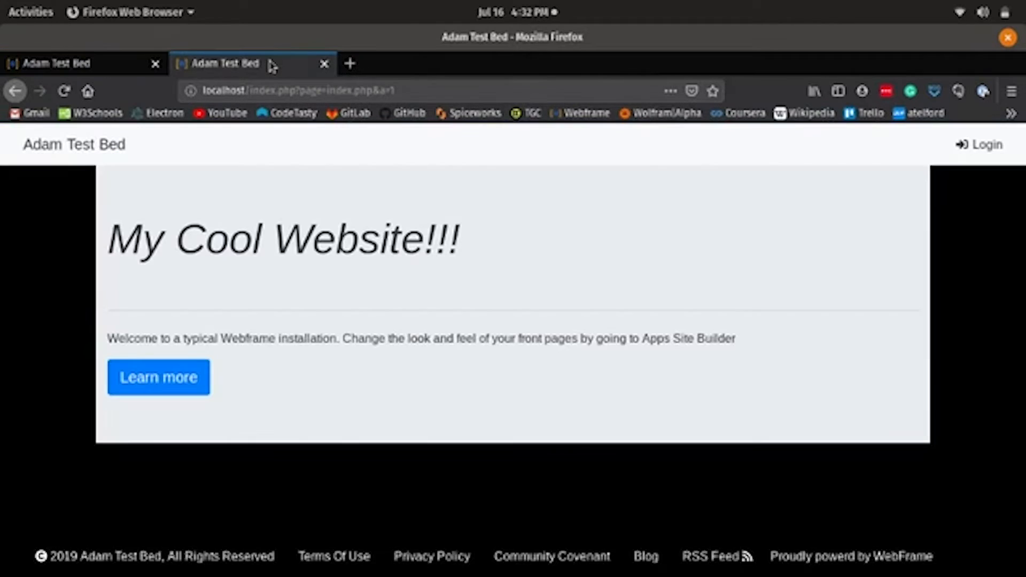
click(60, 92)
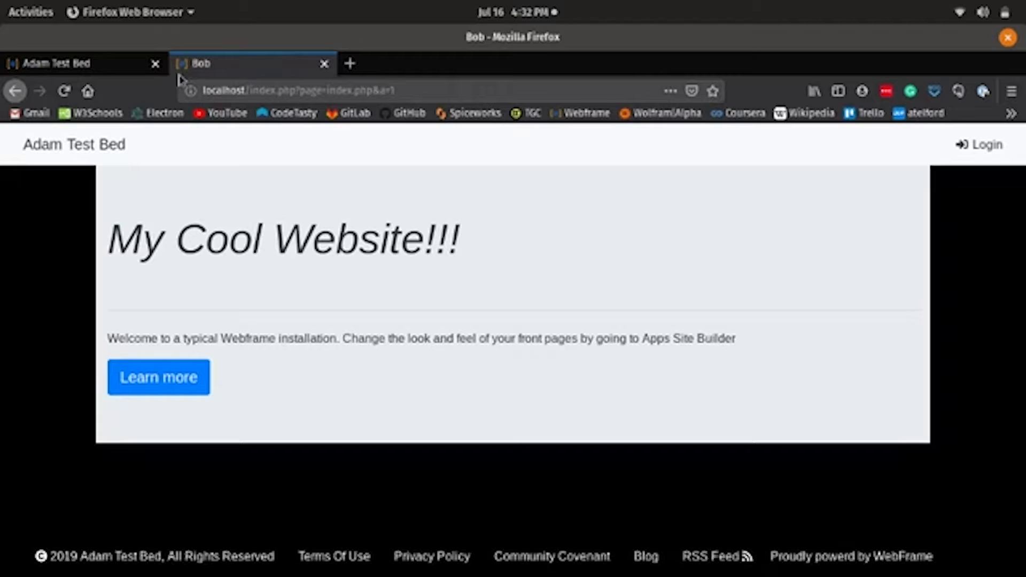
Step: In the site head, replace the text inside the title tag with <?php echo $wd_title; ?> and save the change
click(69, 65)
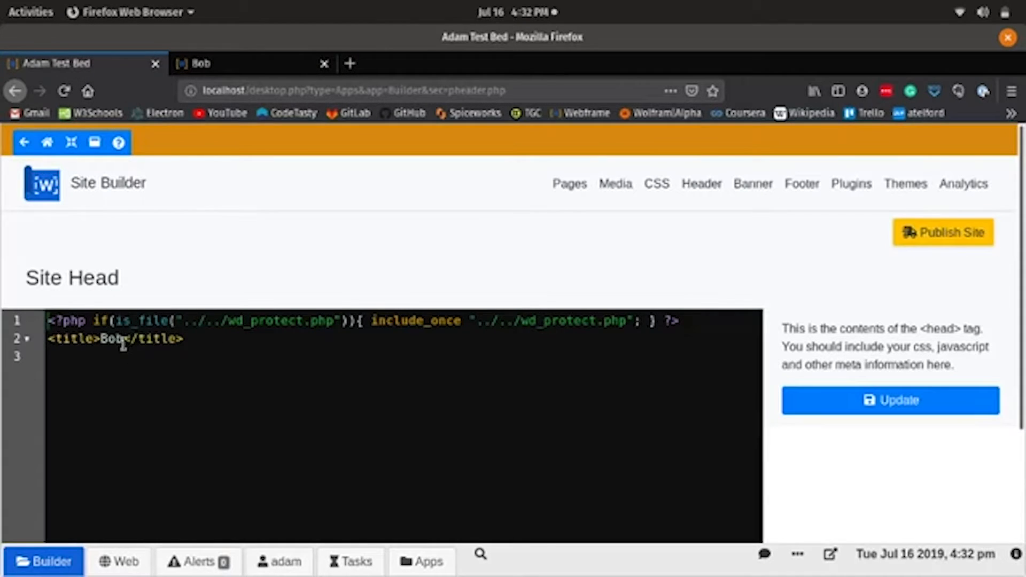
drag(123, 342, 102, 340)
key(BackSpace)
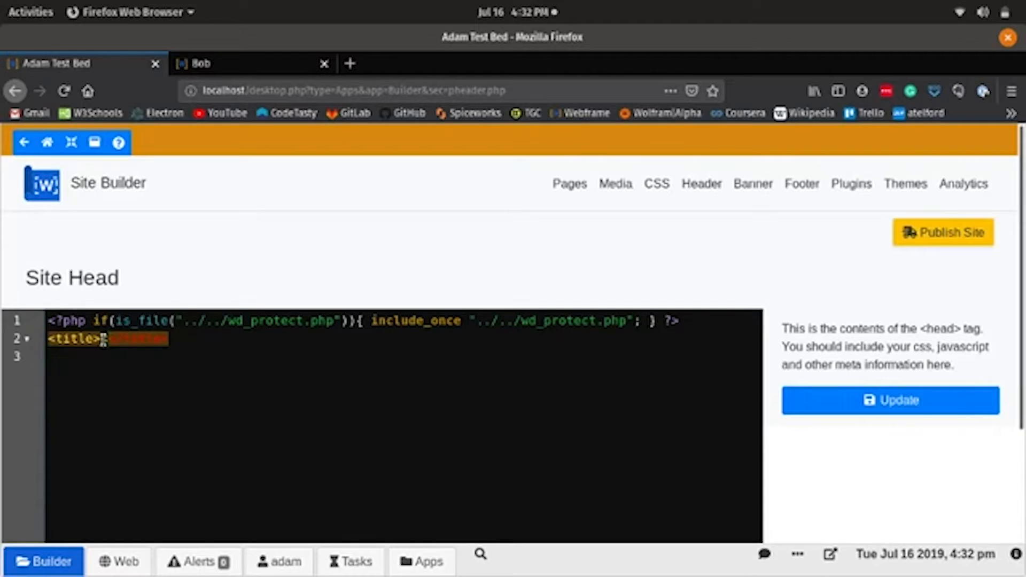
text(<?php )
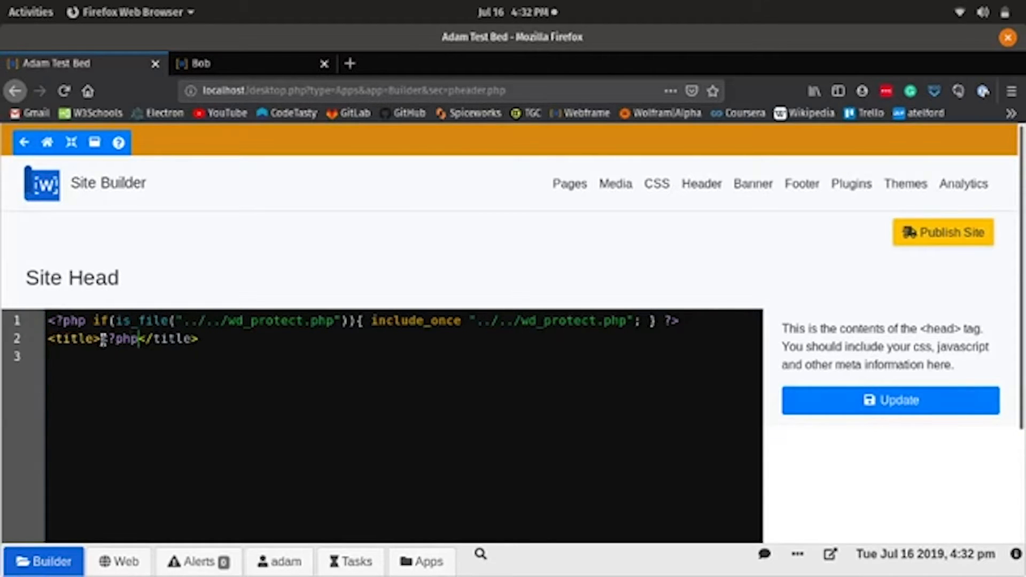
text(echo )
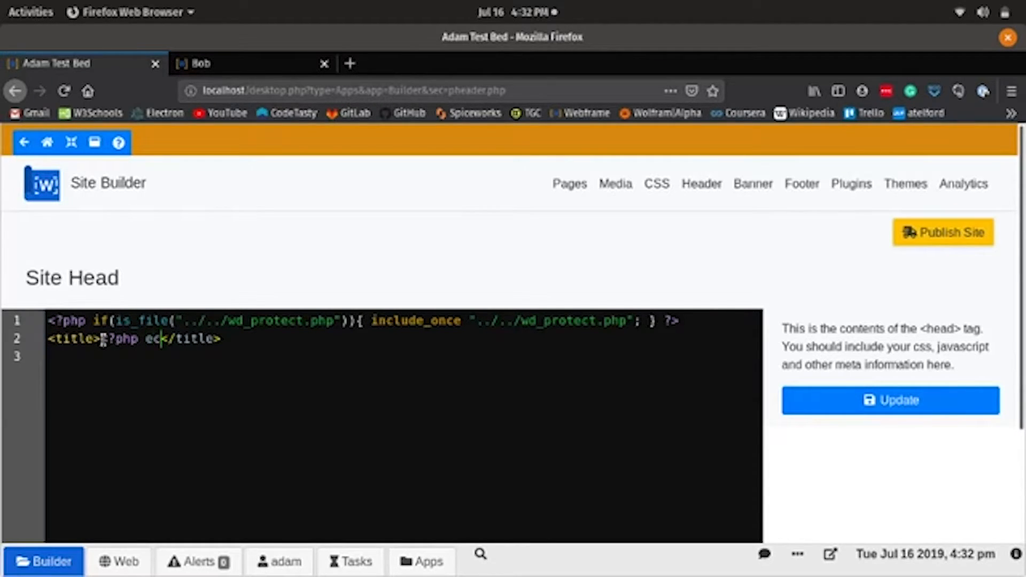
text($we)
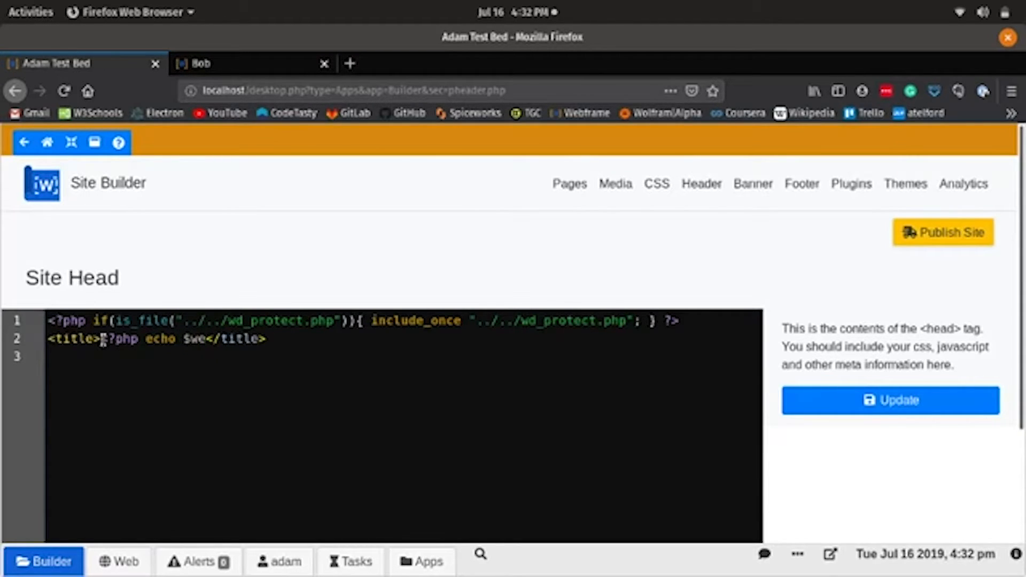
key(BackSpace)
text(d_)
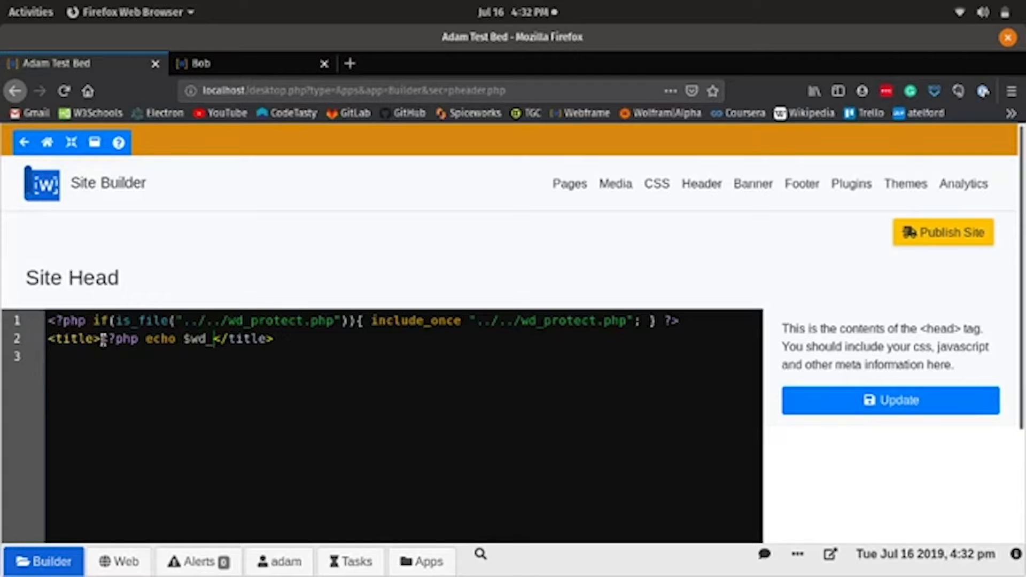
text(title)
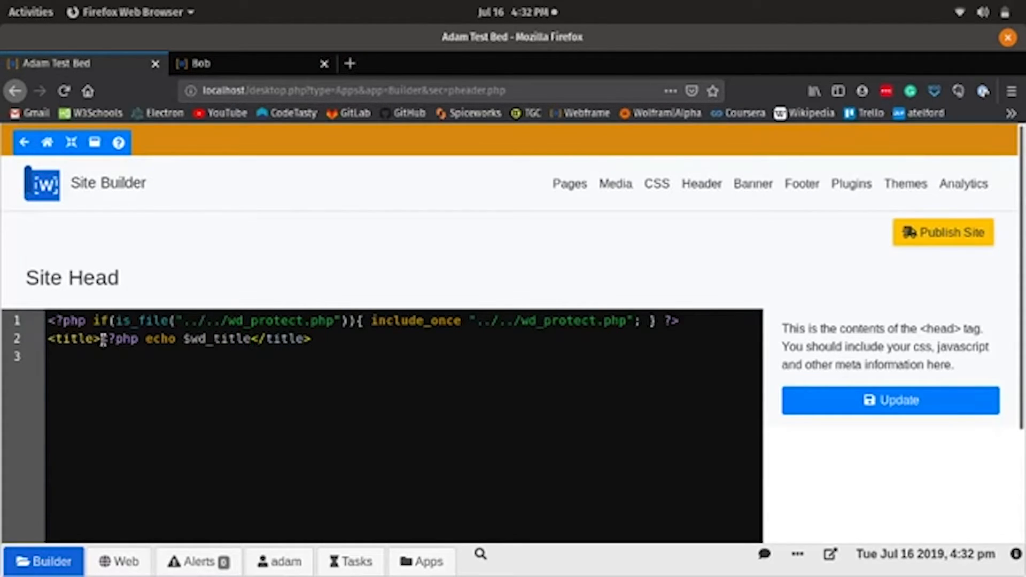
text(; ?>)
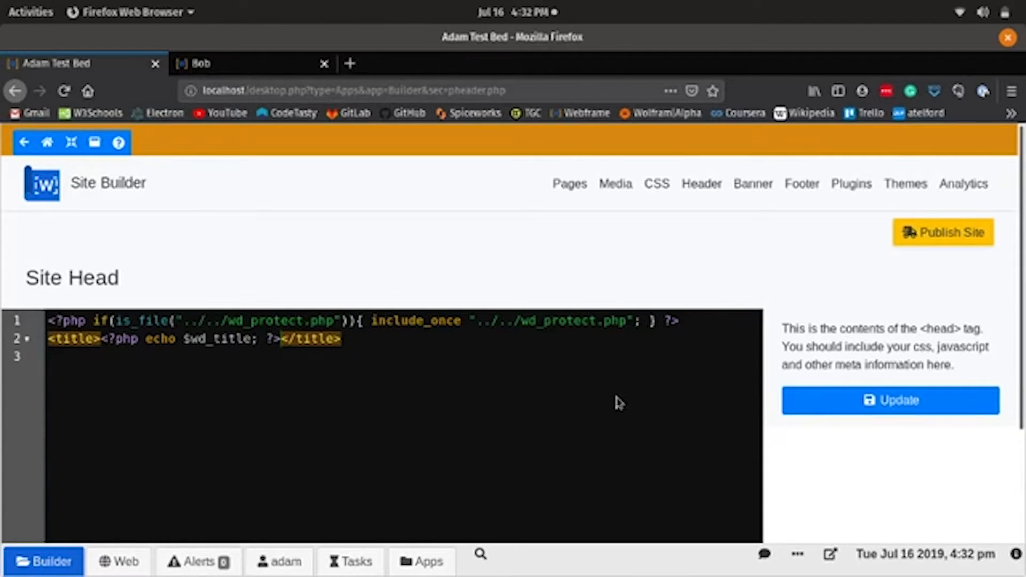
click(877, 400)
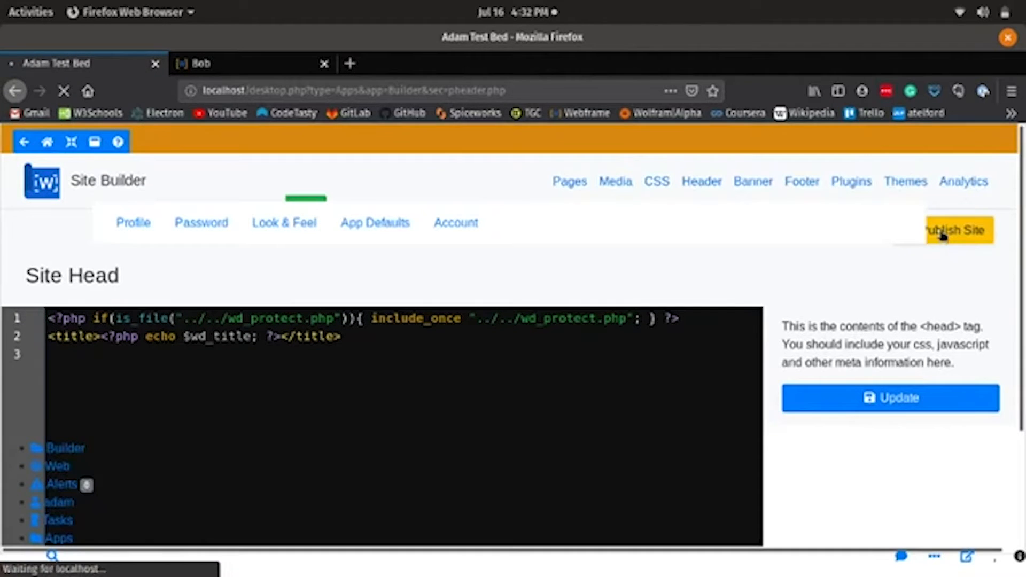
Step: View the builder's installed themes and its available plugins
click(916, 187)
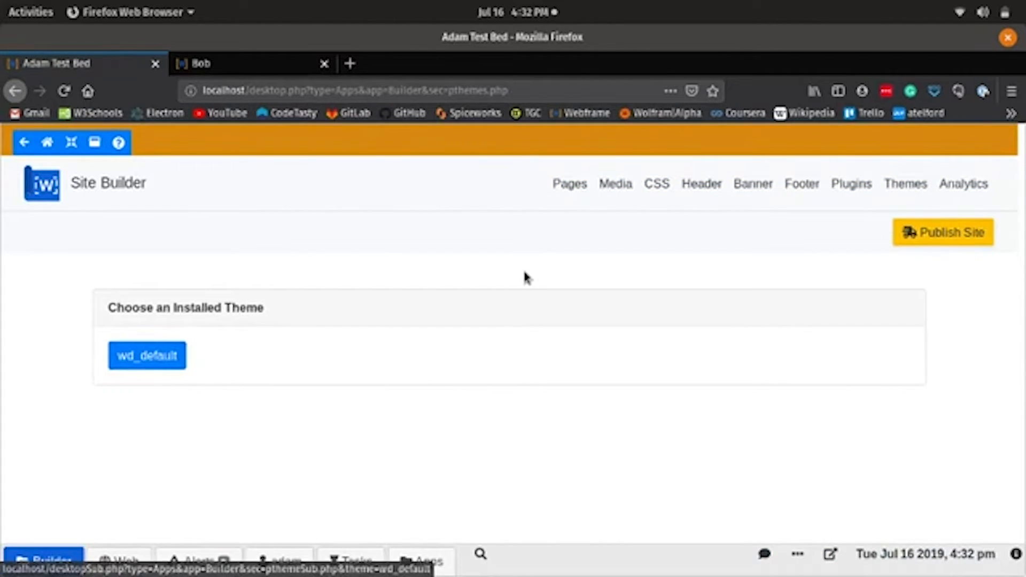
click(852, 188)
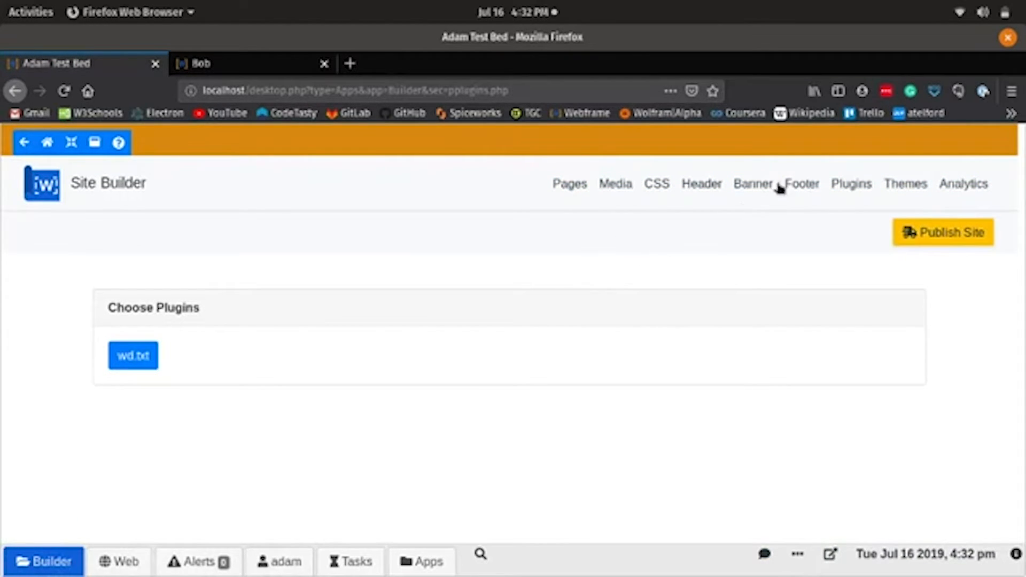
Step: Open the site's banner content and add the heading <h1>Hi</h1> on line 5, below the closing PHP tag
click(737, 184)
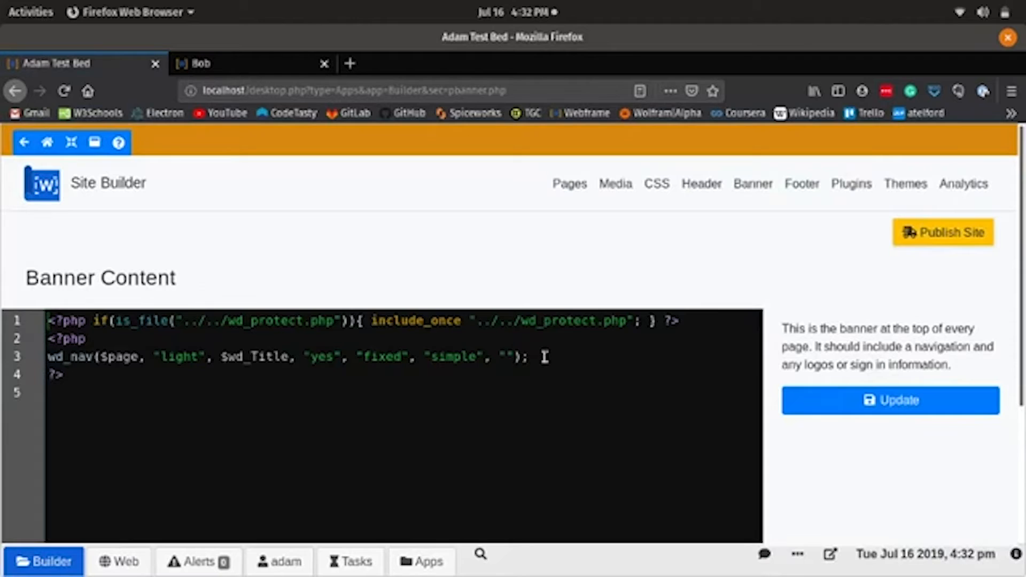
click(545, 357)
key(Return)
key(BackSpace)
text(1)
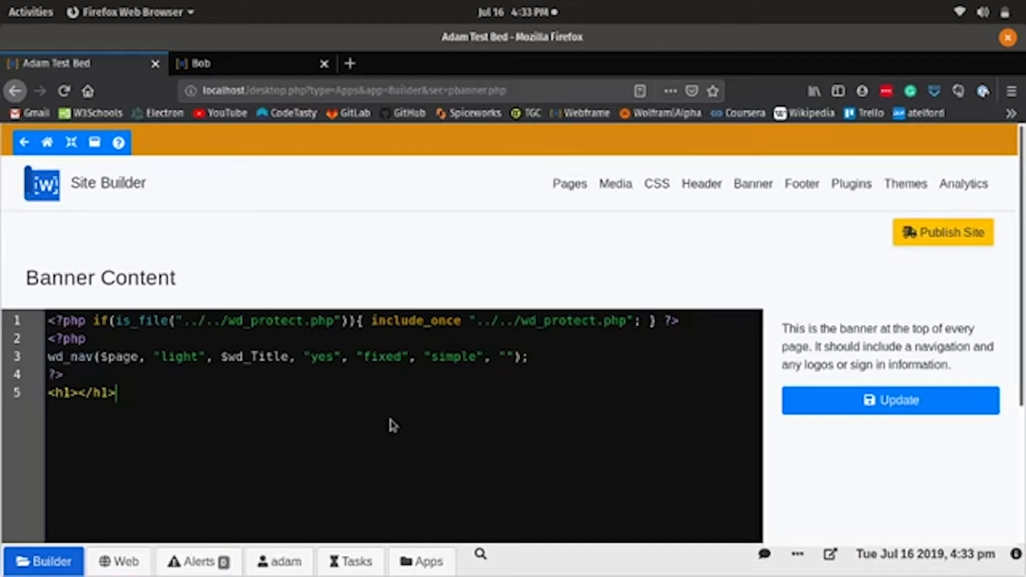
click(80, 395)
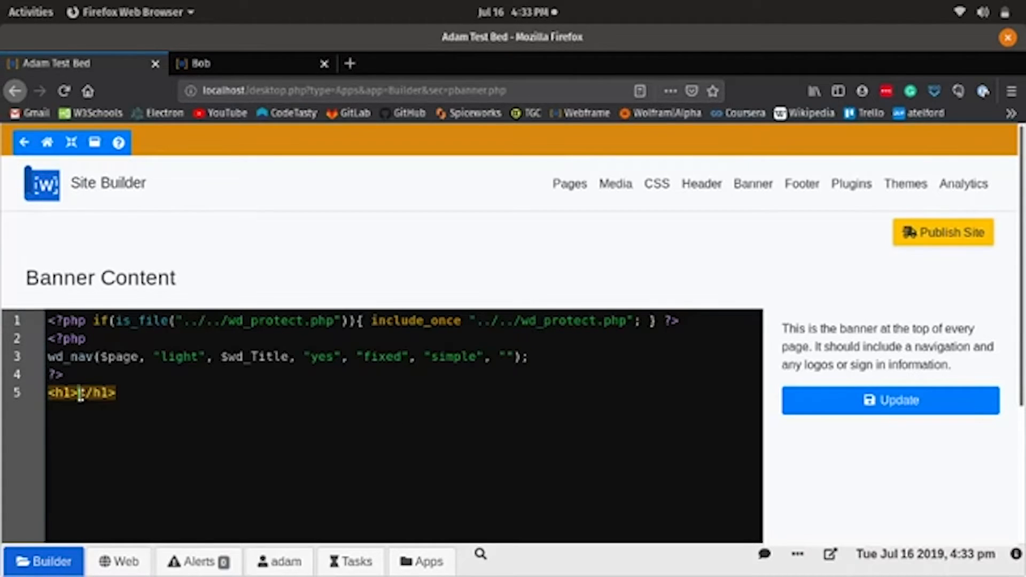
text(H)
text(i)
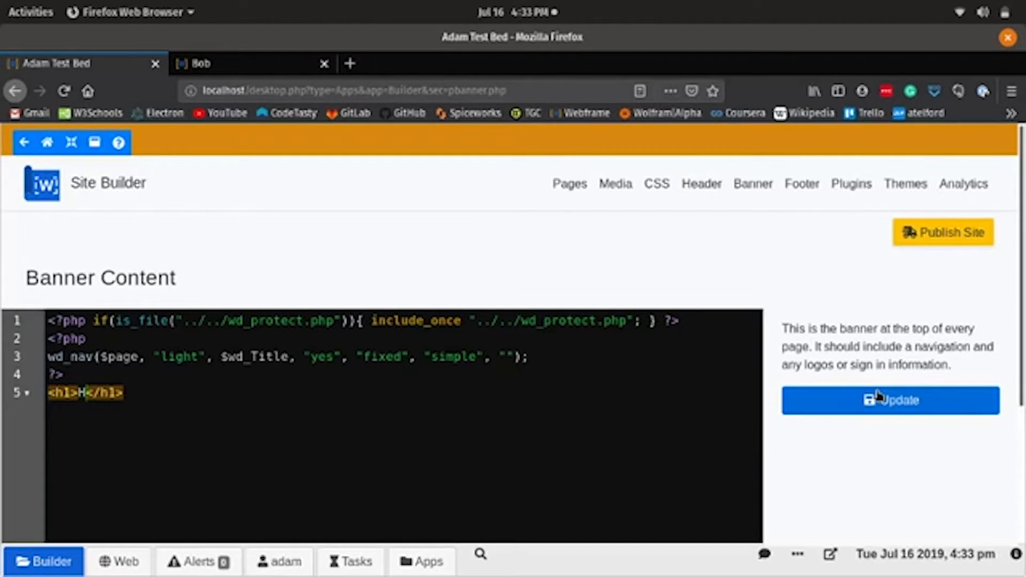
Step: Save and publish the banner content, and reload the public front page to check the banner
click(912, 403)
click(955, 234)
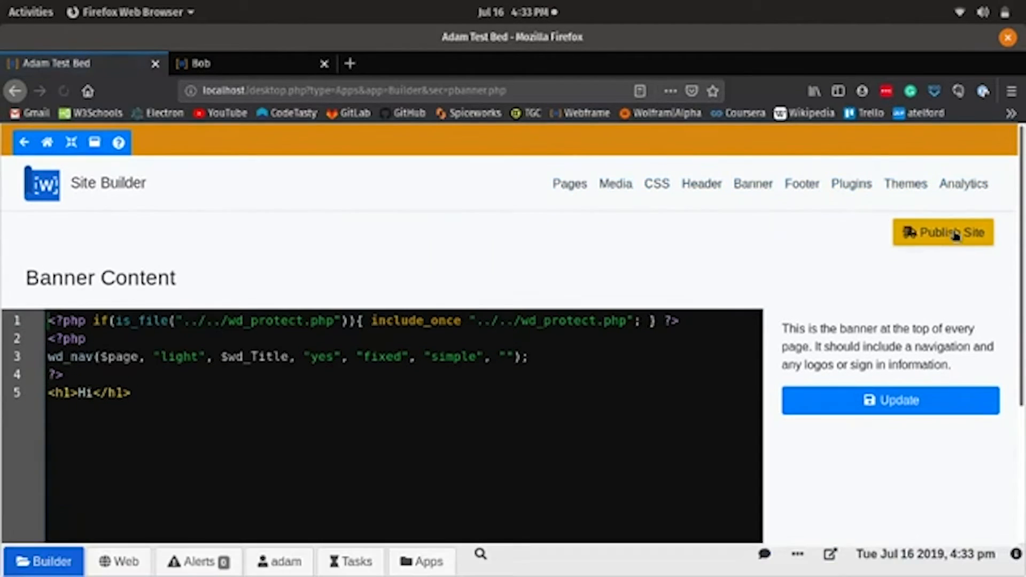
click(272, 64)
click(64, 91)
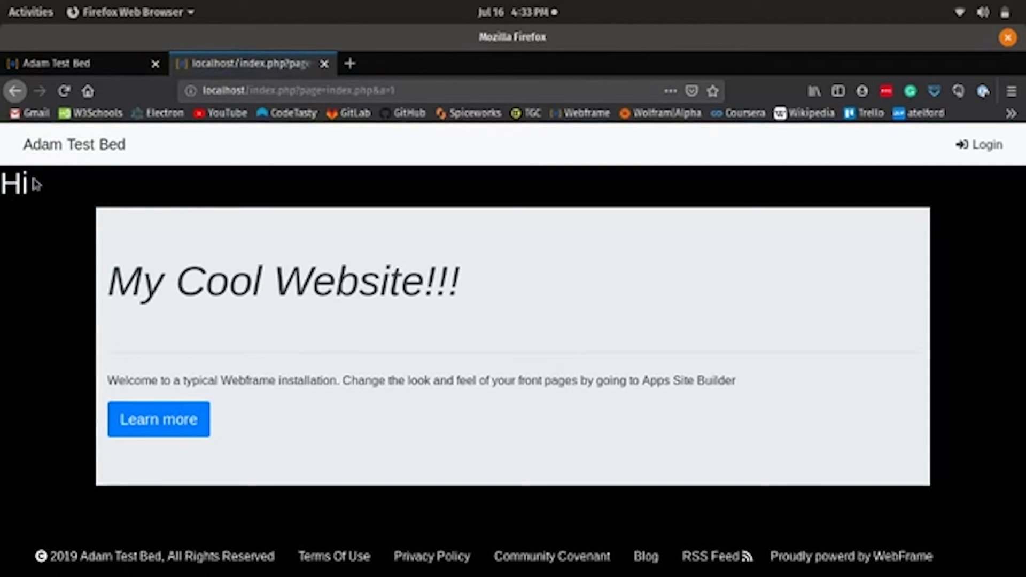
Step: Open the Community Covenant page on the public site to check the banner heading there
click(65, 65)
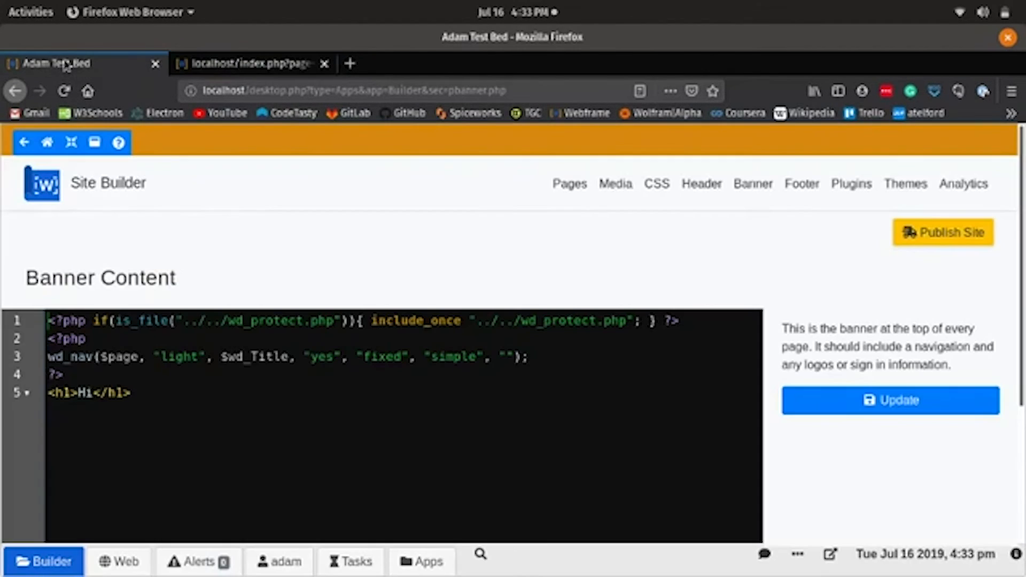
click(188, 65)
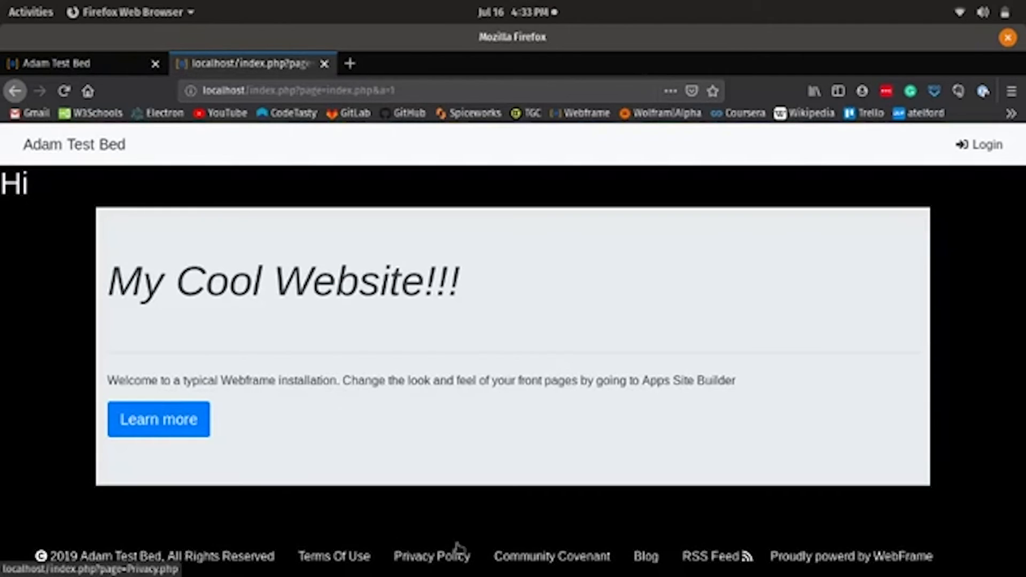
click(506, 560)
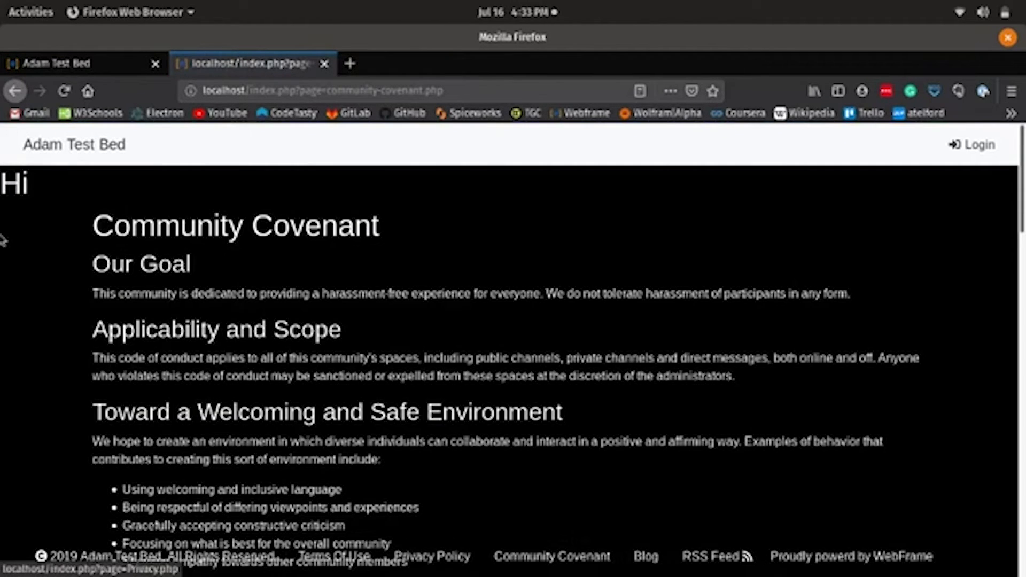
Step: Return to the site builder and look through its list of page files
click(73, 65)
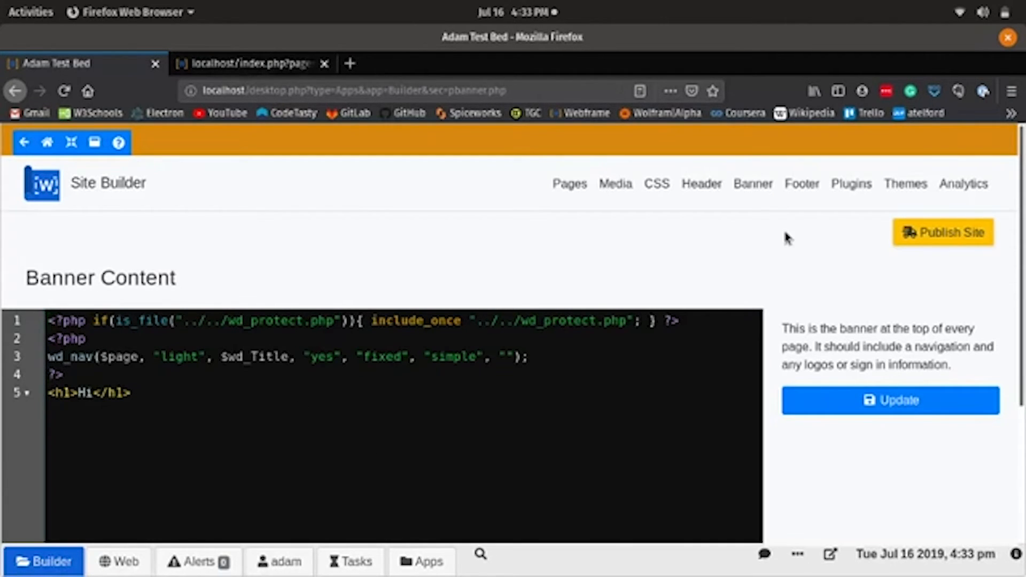
click(573, 186)
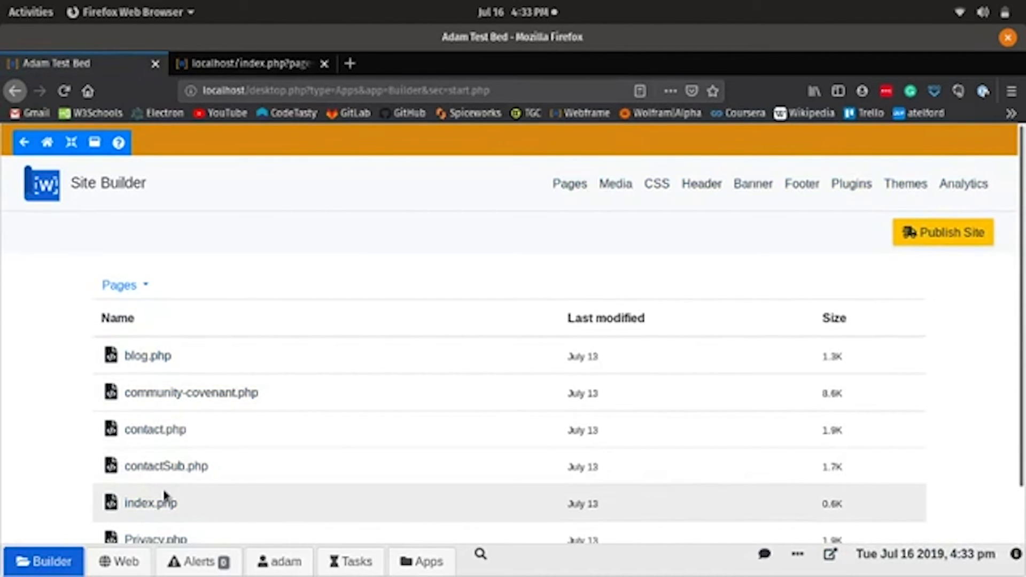
scroll(172, 513, down, 2)
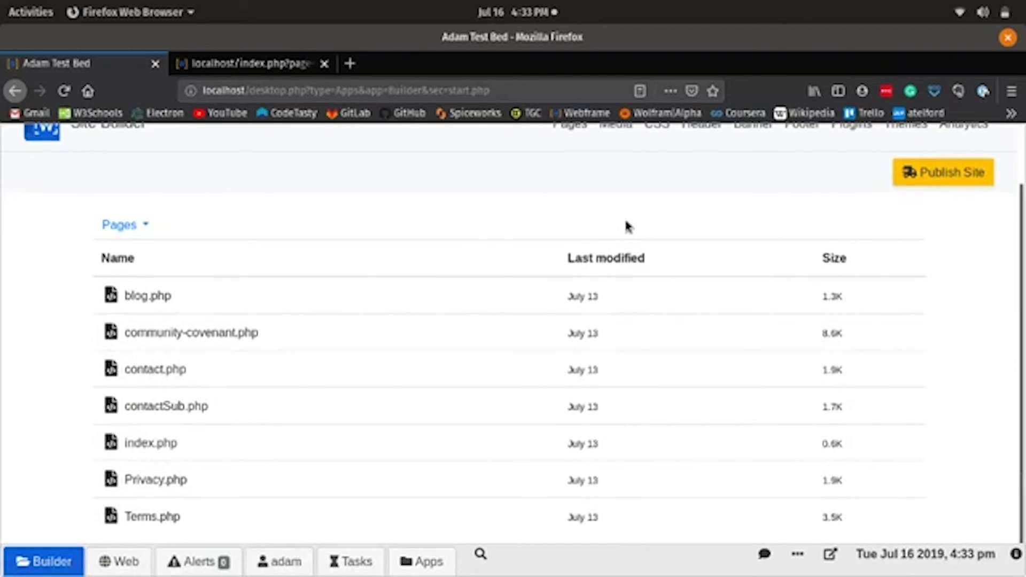
scroll(636, 219, up, 2)
Step: View the site's media files, show the upload option, and highlight the path www/Media/favicon.png
click(616, 192)
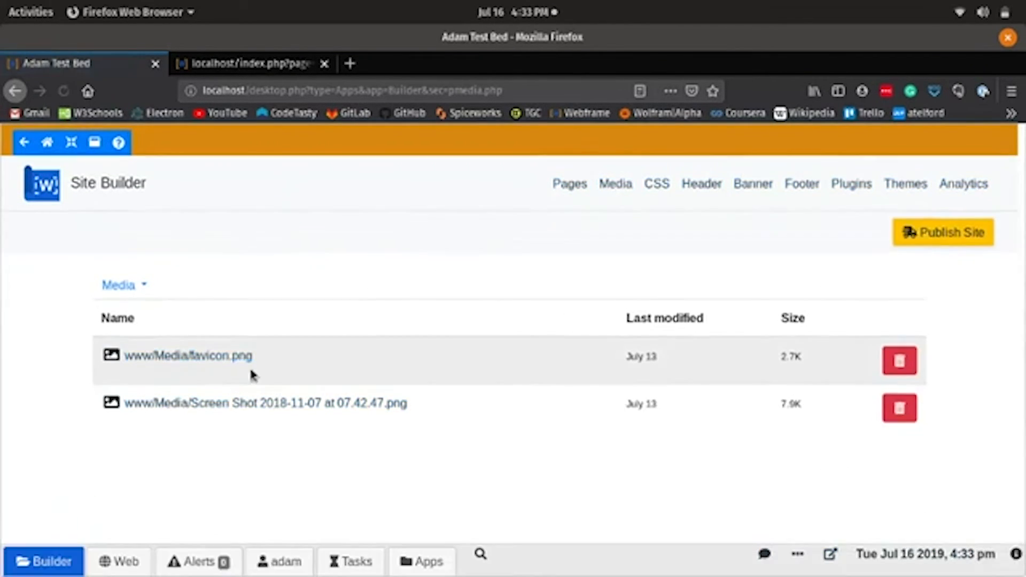
click(126, 288)
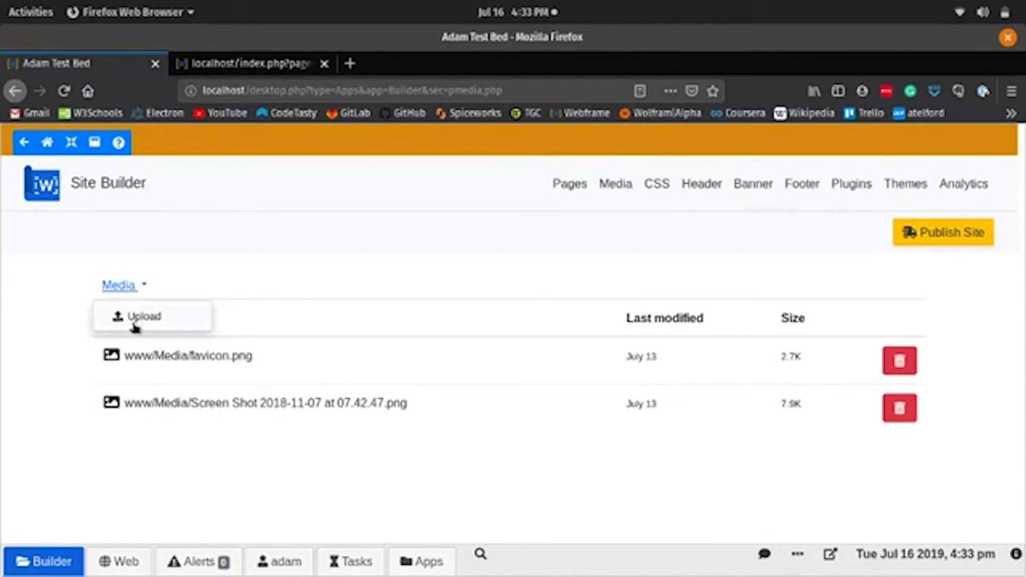
drag(258, 359, 133, 356)
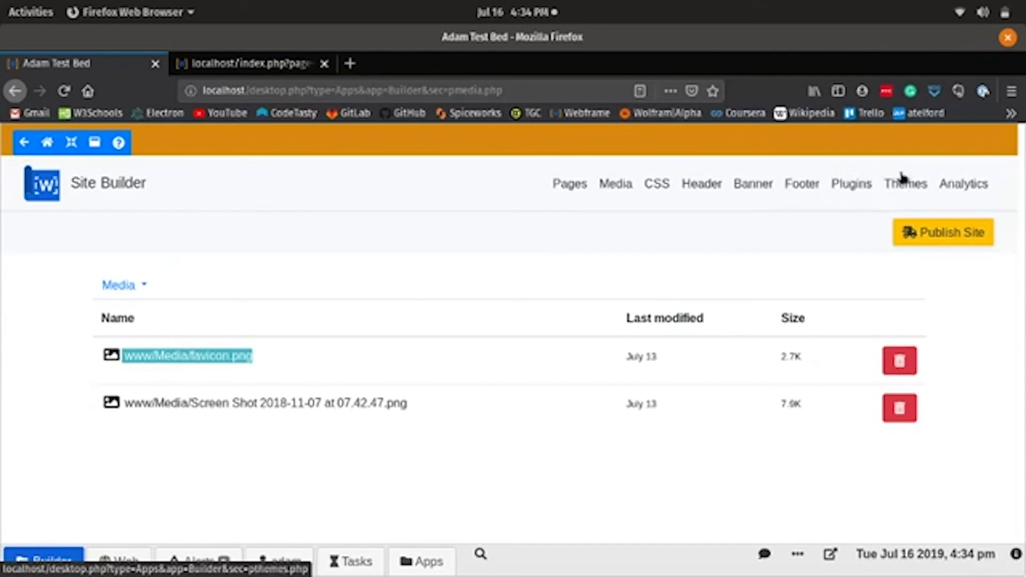
Step: Open the website statistics in the site builder
click(958, 185)
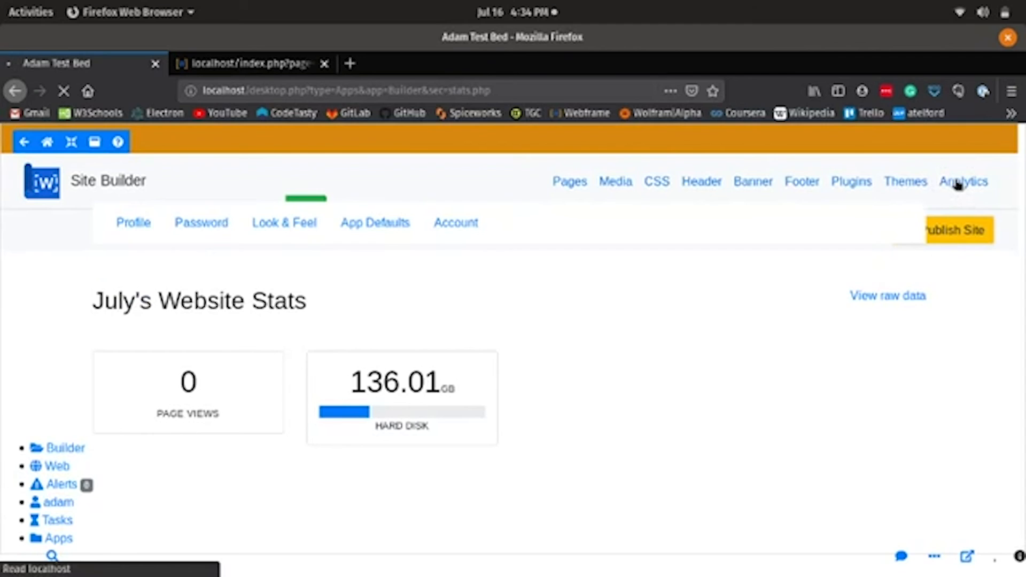